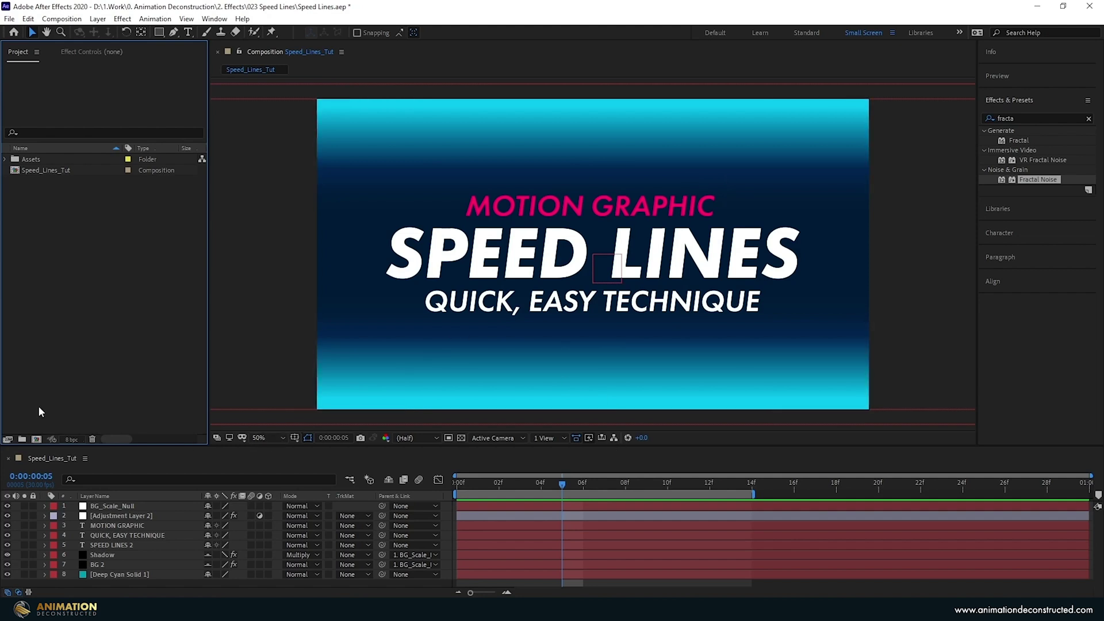
Create a new composition named Speed Lines.
left_click(35, 439)
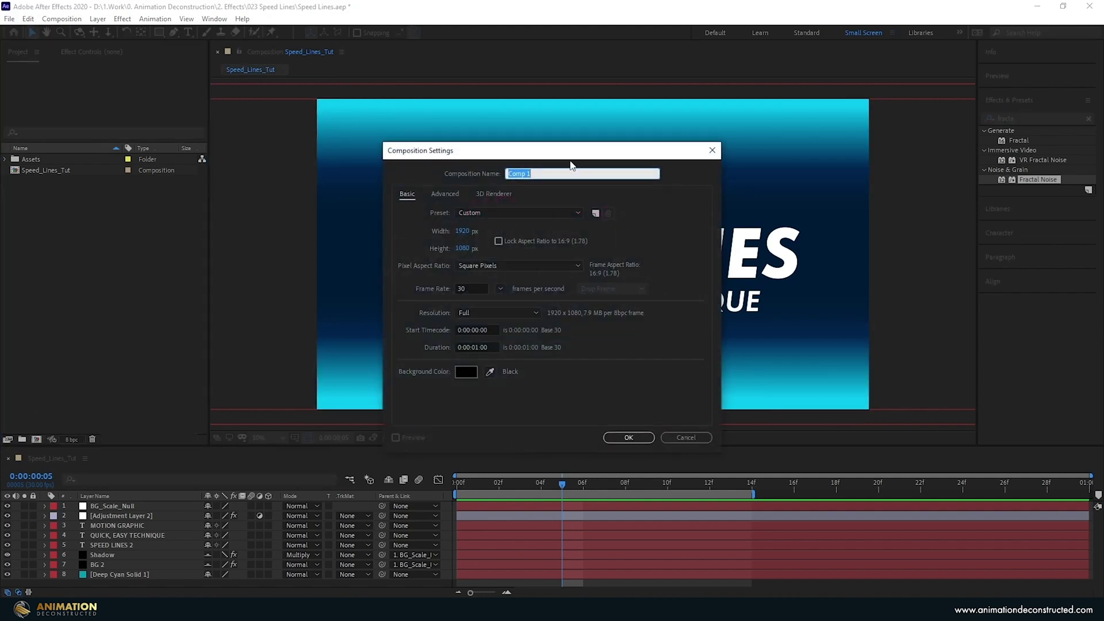
type("Speed Lines")
left_click(628, 438)
Add a full-frame cyan solid named Lines, then search Effects & Presets for 'Frac'.
right_click(78, 539)
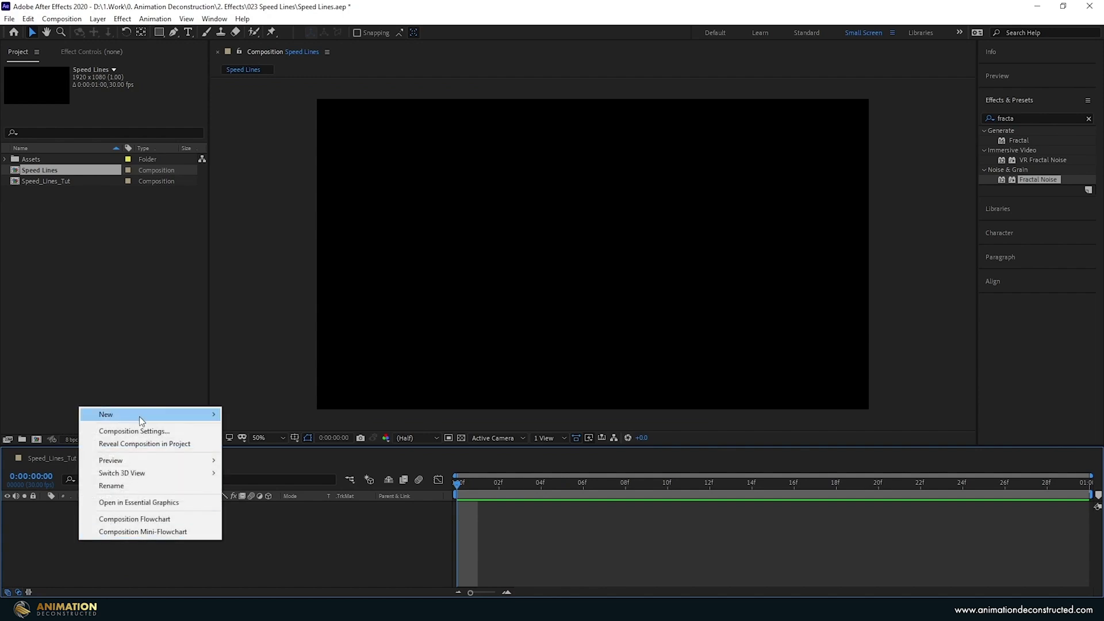
mouse_move(139, 416)
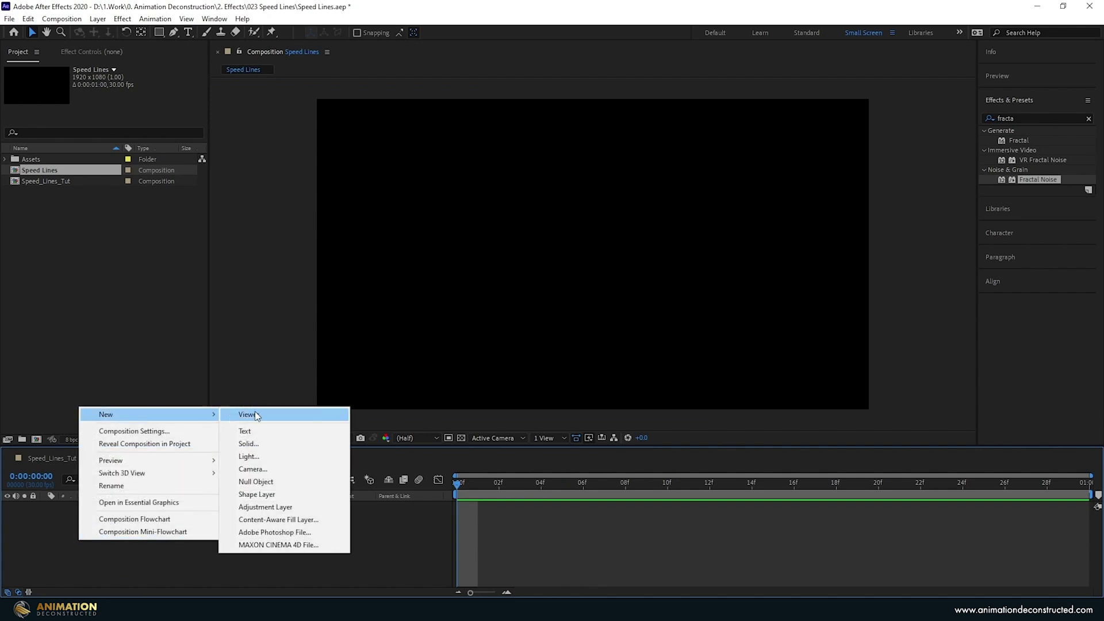
left_click(264, 443)
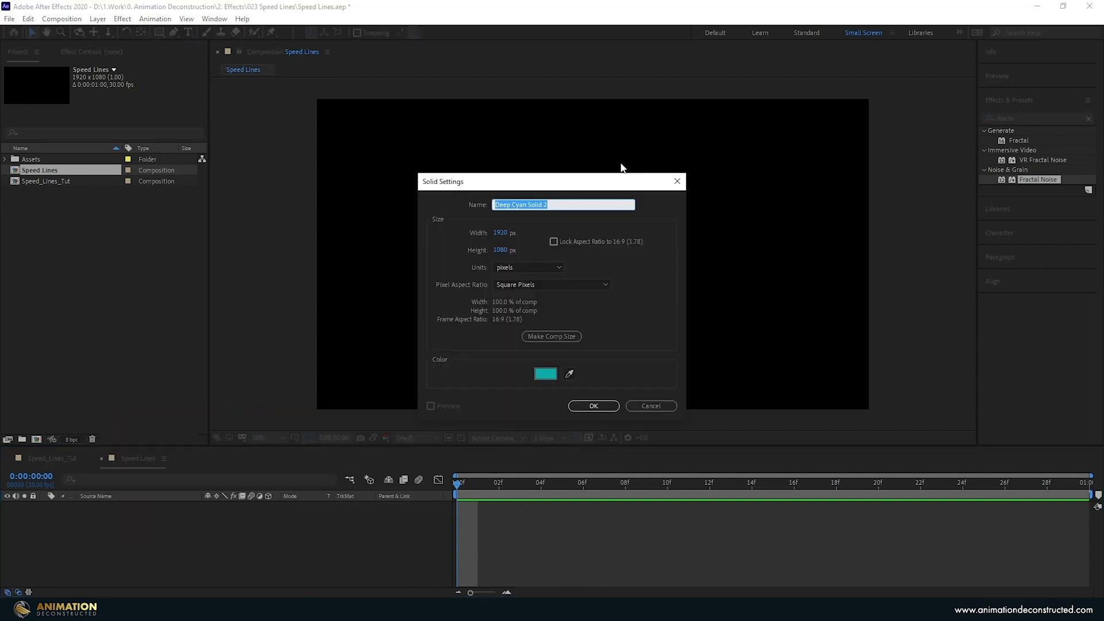
type("Lines 1")
key("Return")
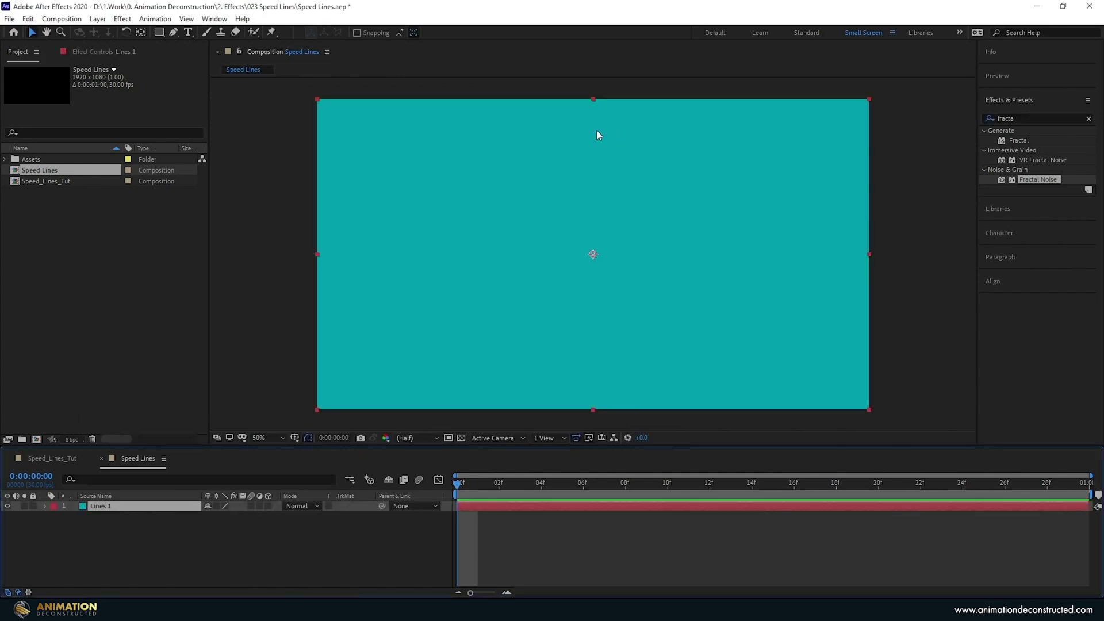
left_click(1022, 118)
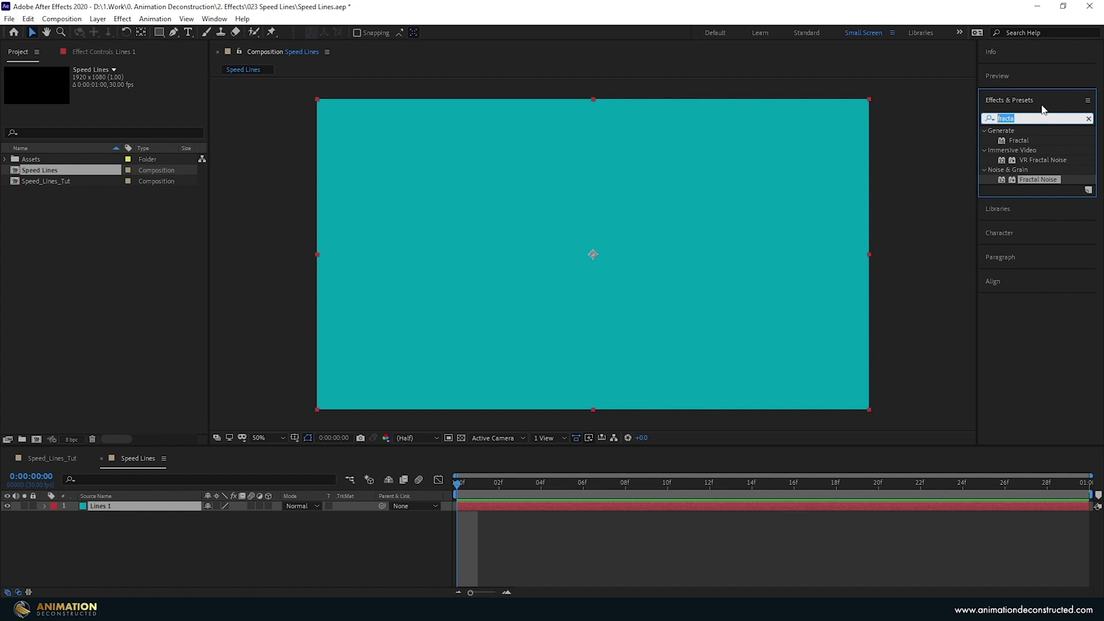
type("Frac")
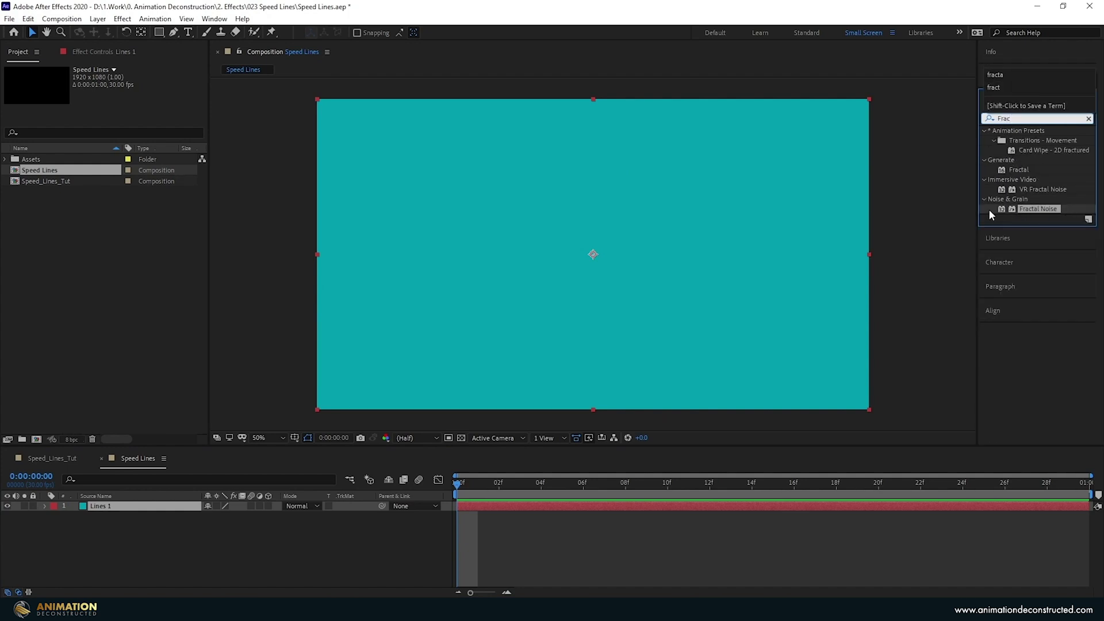
Apply Fractal Noise to the Lines 1 solid.
double_click(1045, 211)
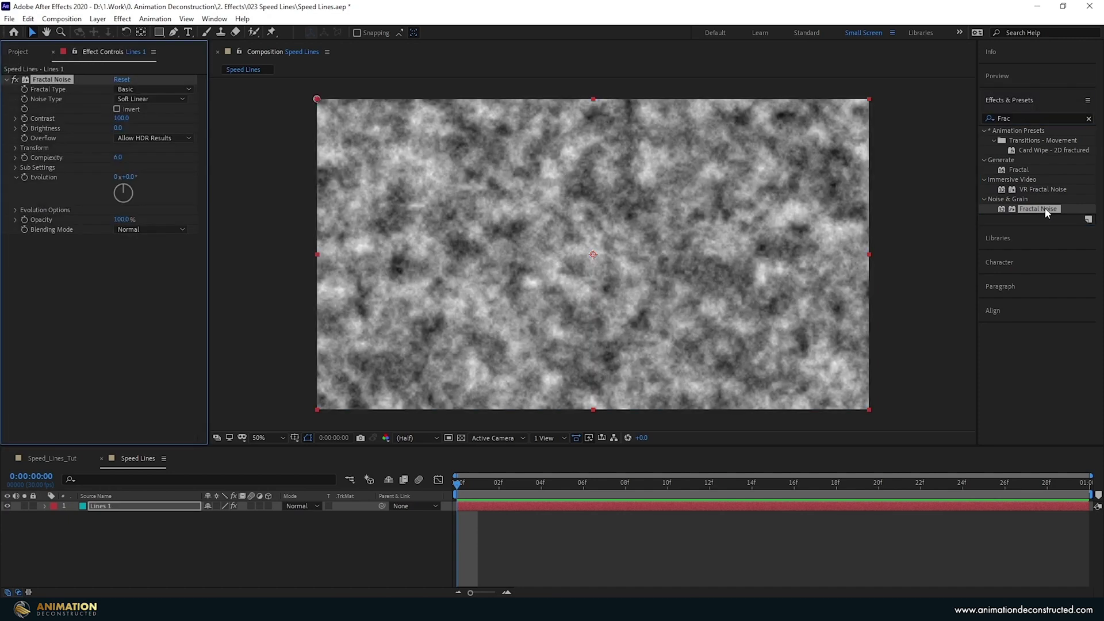
left_click(121, 19)
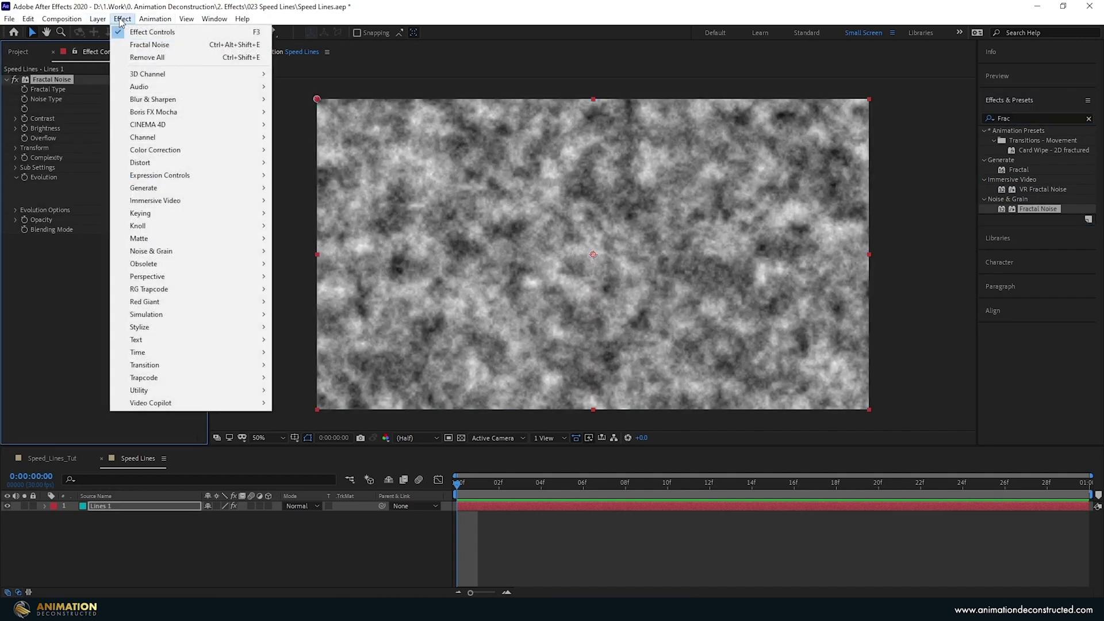
mouse_move(178, 257)
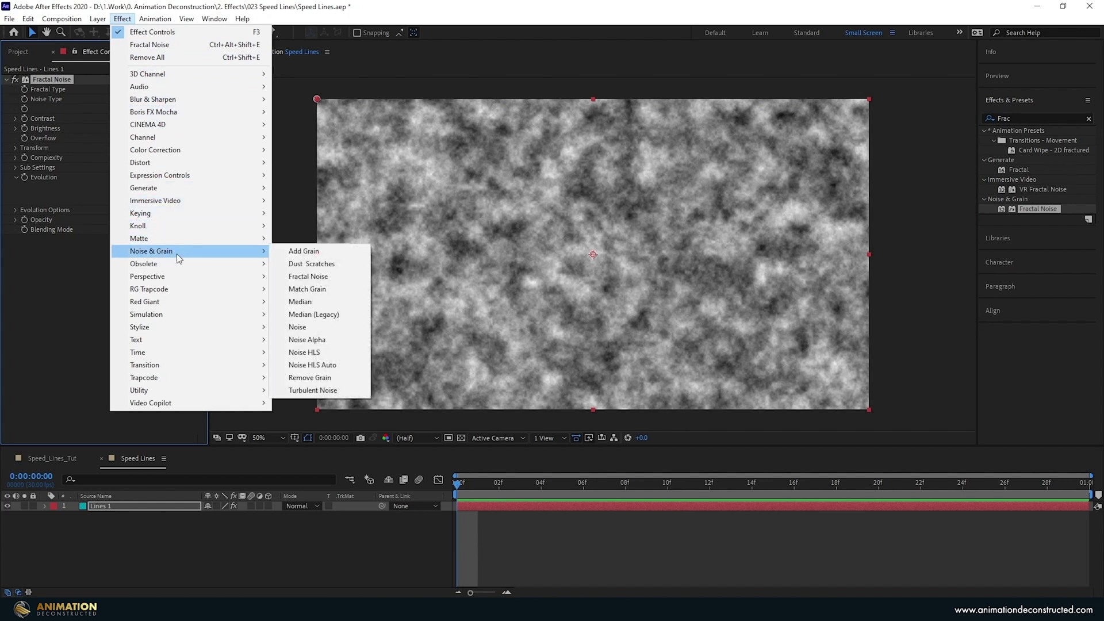
left_click(61, 284)
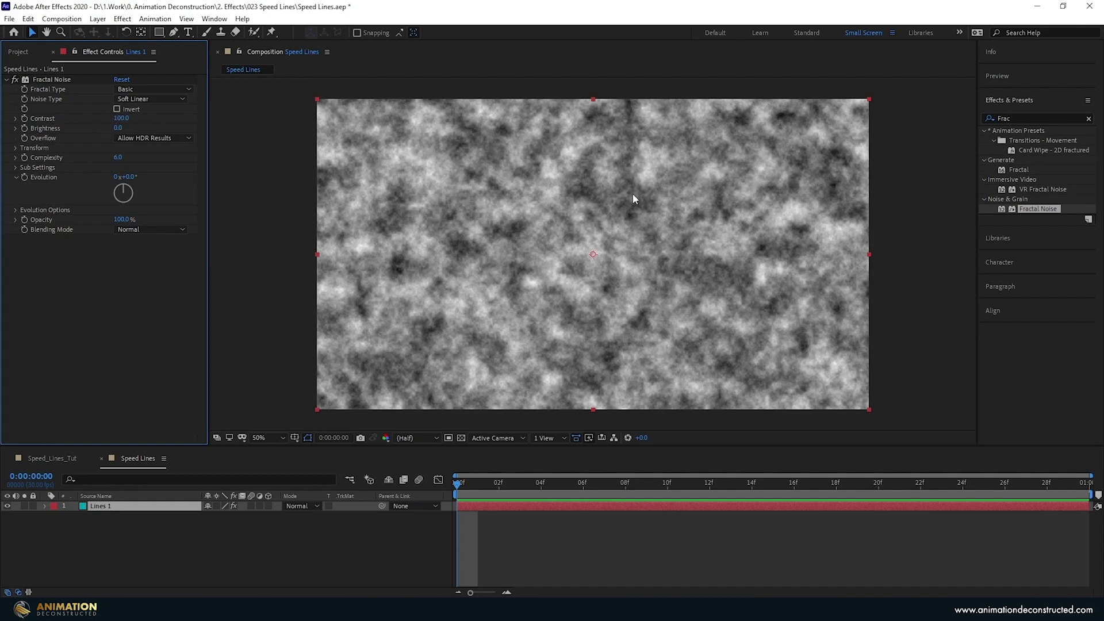
Set Fractal Noise Contrast to about 2985, Brightness to 500 and Complexity to 3.
mouse_move(121, 118)
left_mouse_down()
mouse_move(857, 256)
mouse_move(862, 138)
mouse_move(977, 138)
mouse_move(130, 115)
left_mouse_up()
left_click(124, 118)
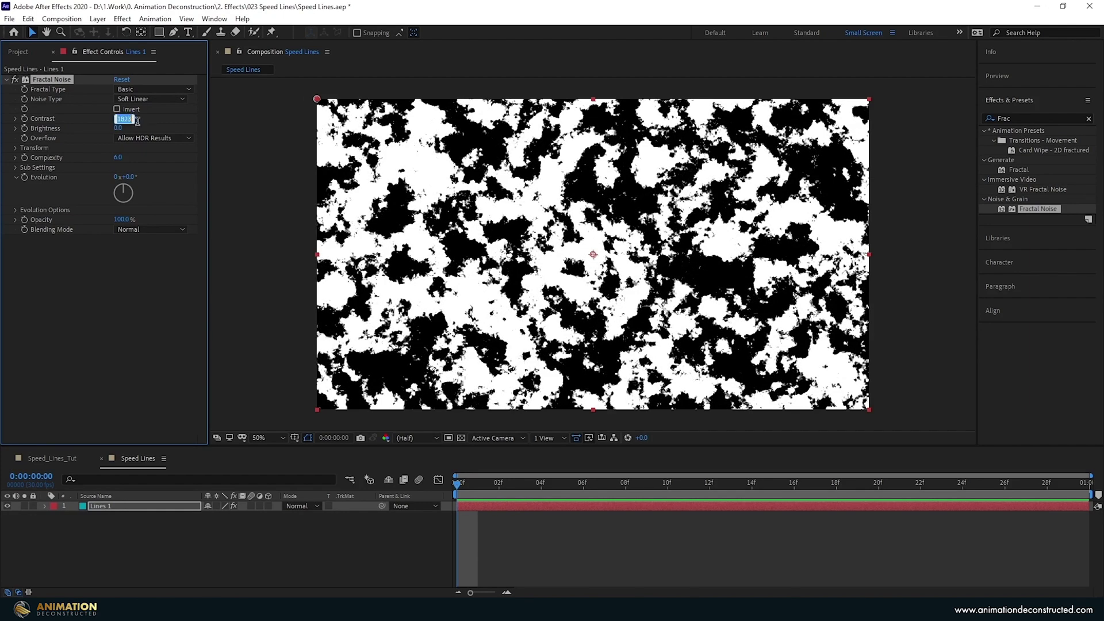
type("300")
key("Return")
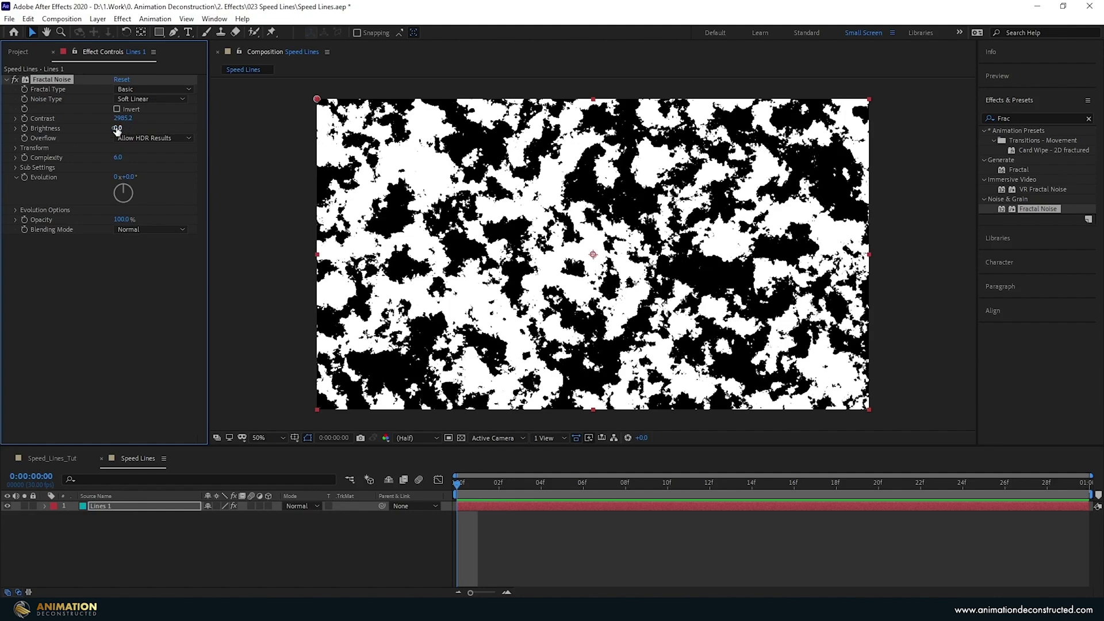
left_click_drag(117, 129, 121, 128)
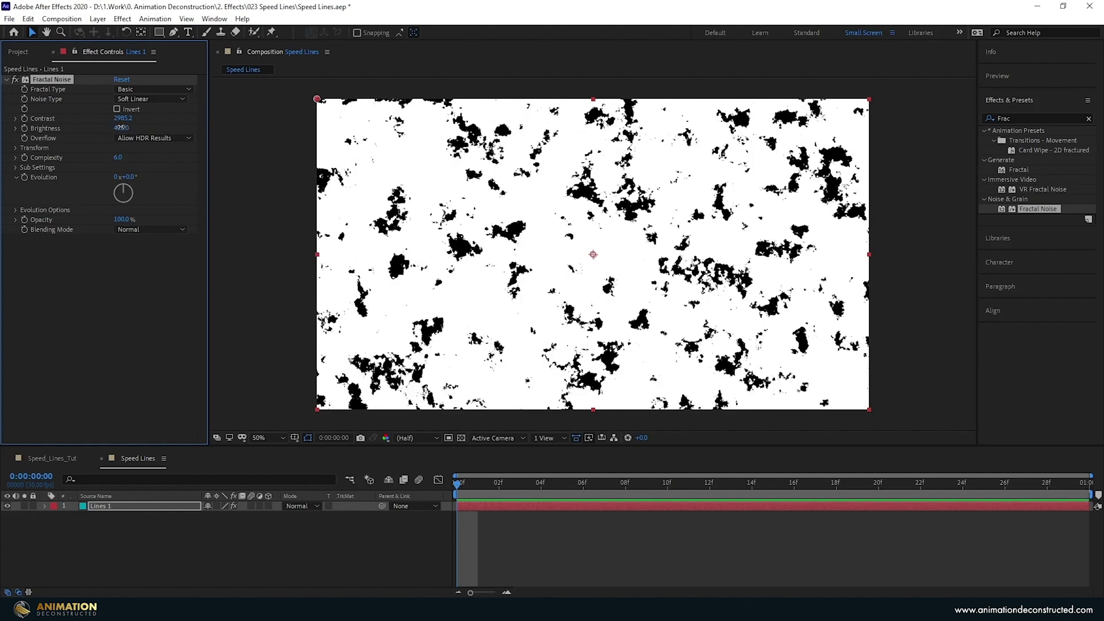
left_click(121, 127)
type("500")
key("Return")
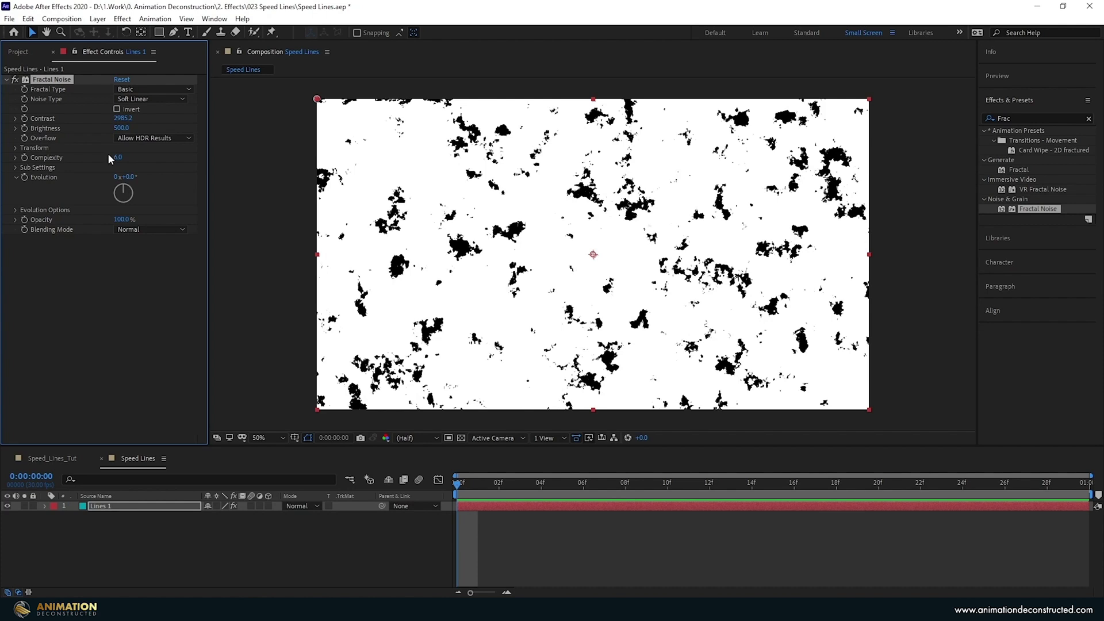
left_click(118, 159)
type("3")
key("Return")
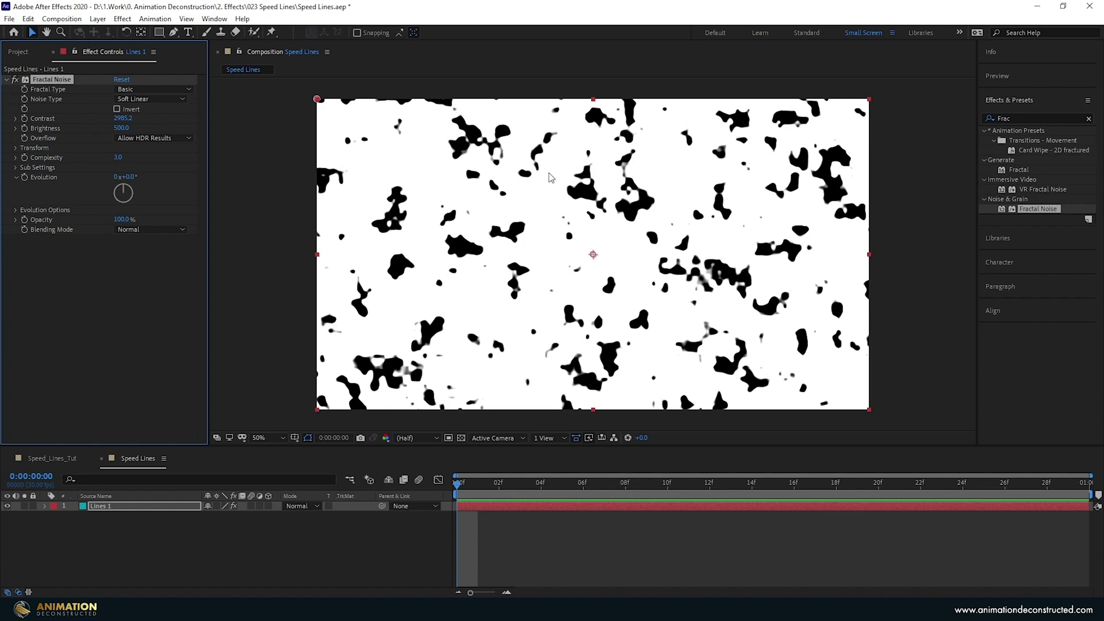
Scale Lines 1 well past the frame edges and turn off the noise's Uniform Scaling.
key("comma")
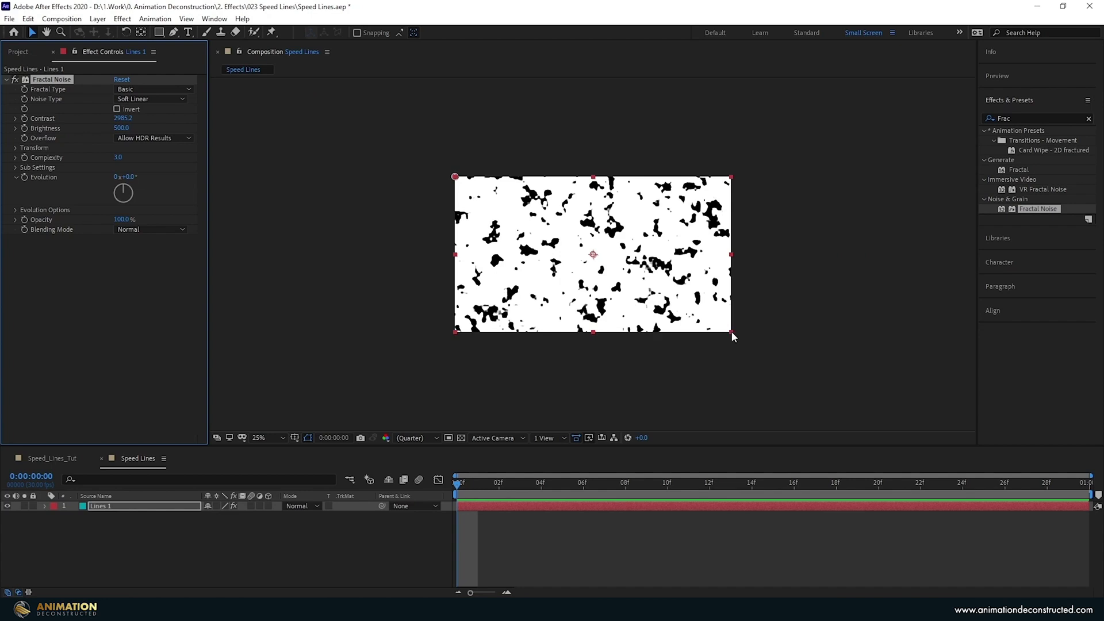
left_click_drag(732, 331, 875, 346)
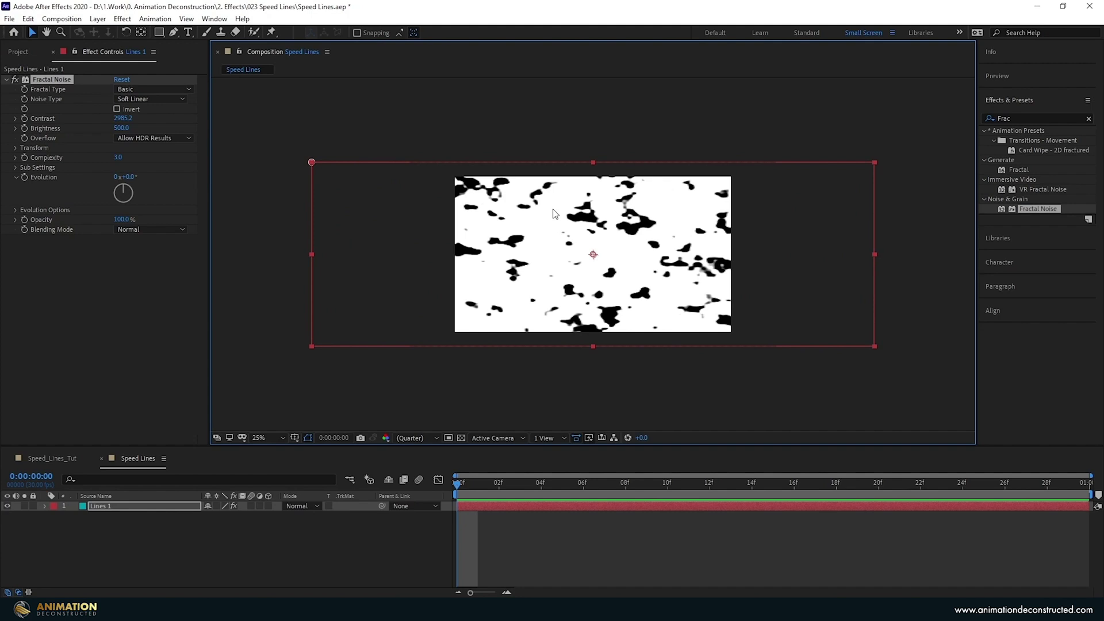
left_click(15, 147)
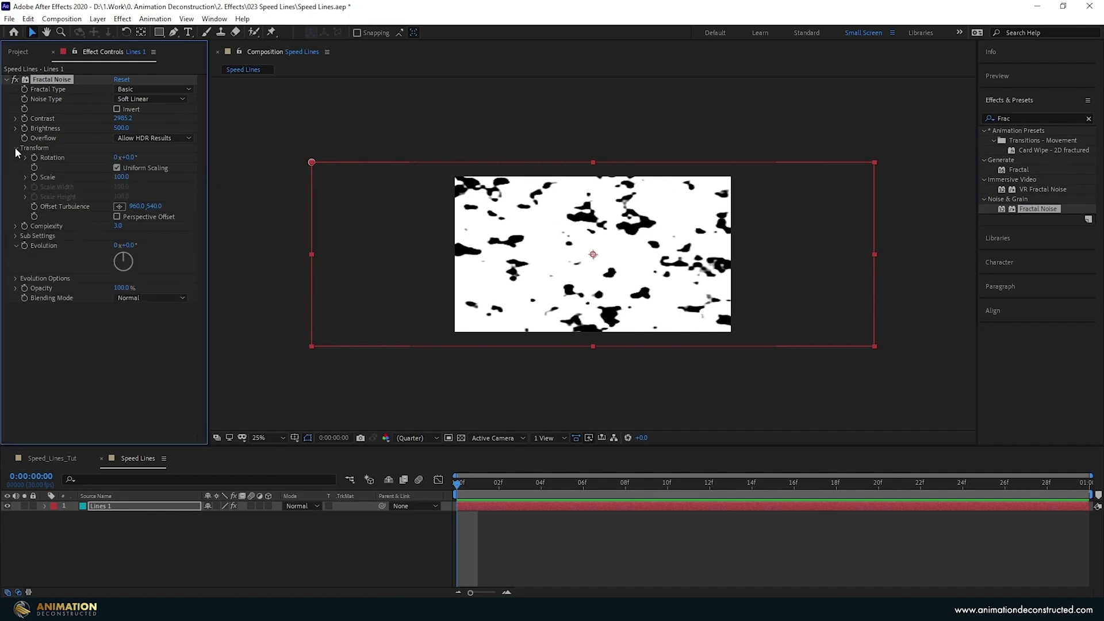
left_click(117, 167)
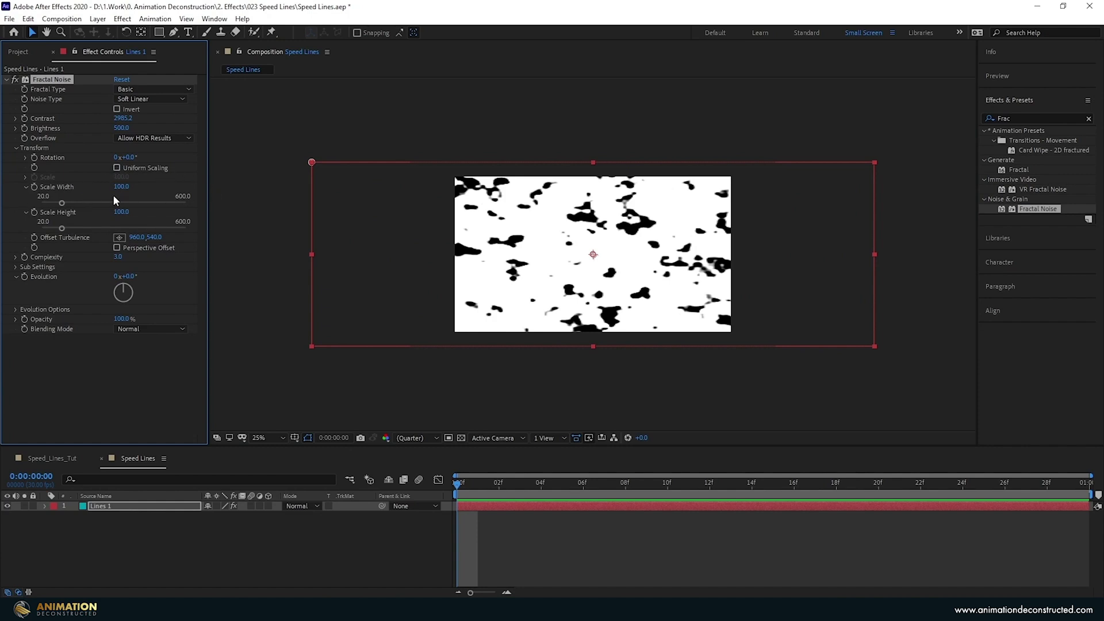
Set the noise Scale Width to 2100 and Scale Height to 15.
left_click_drag(120, 193, 190, 192)
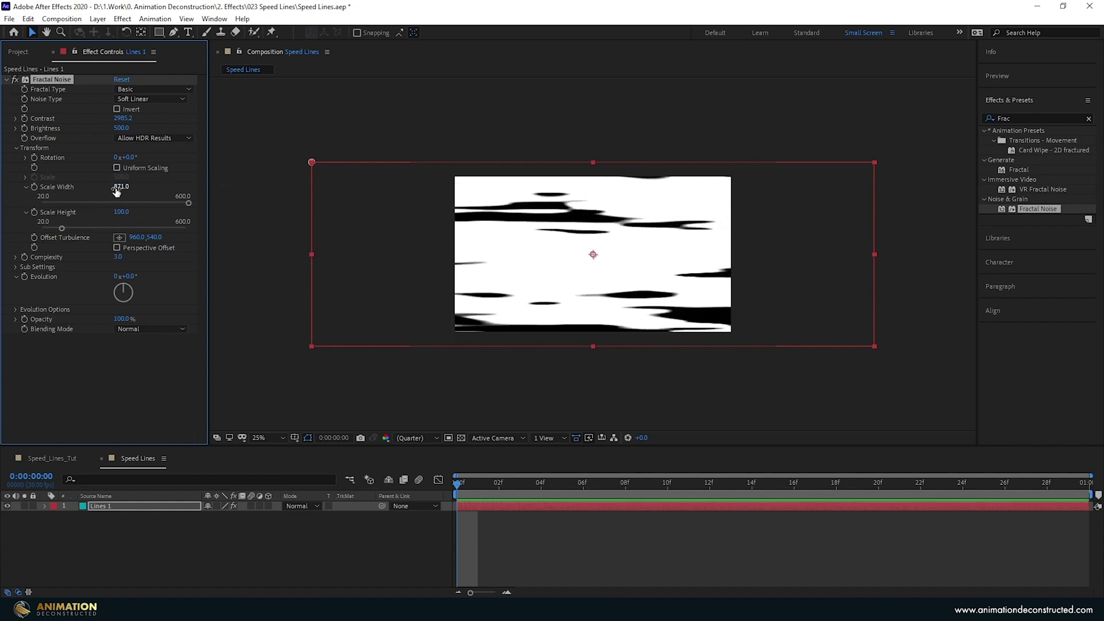
left_click(116, 186)
type("2100")
key("Return")
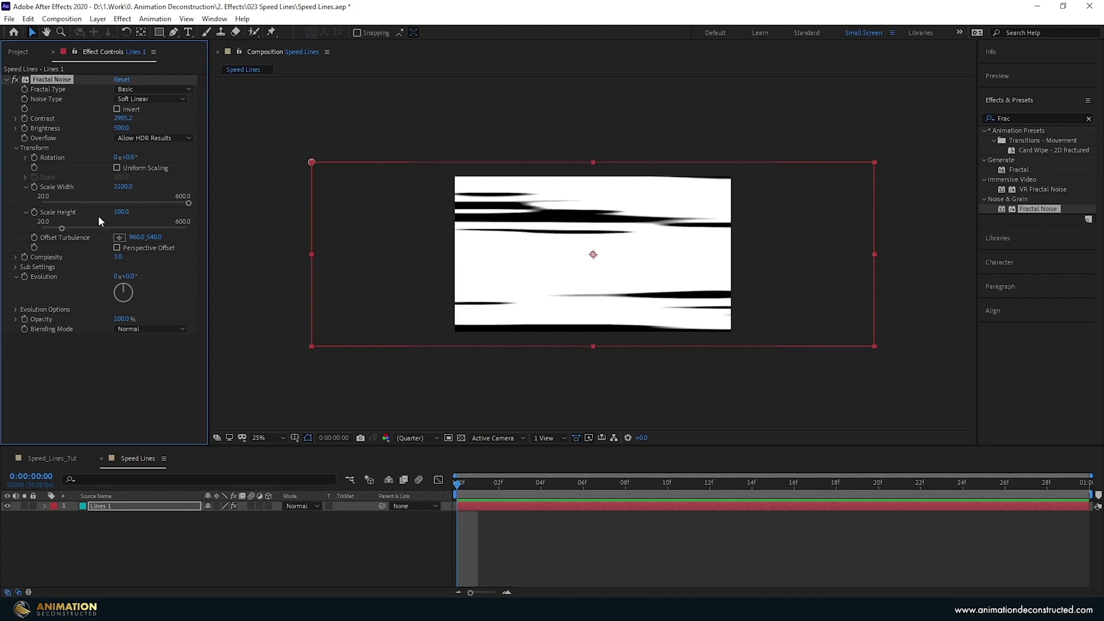
left_click_drag(121, 212, 122, 216)
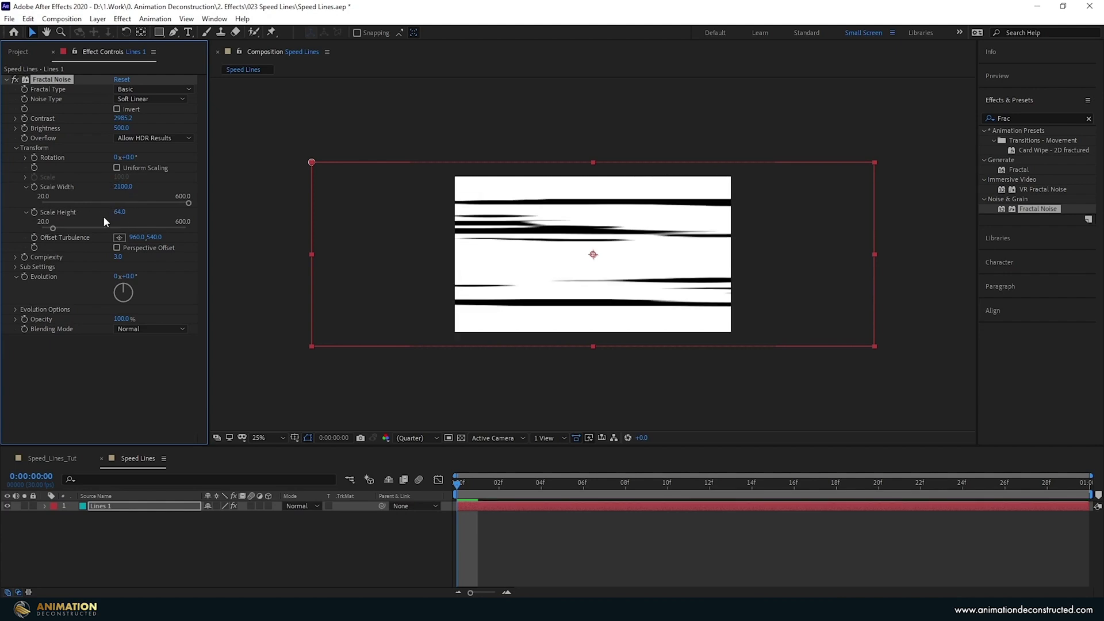
left_click(121, 212)
type("15")
key("Return")
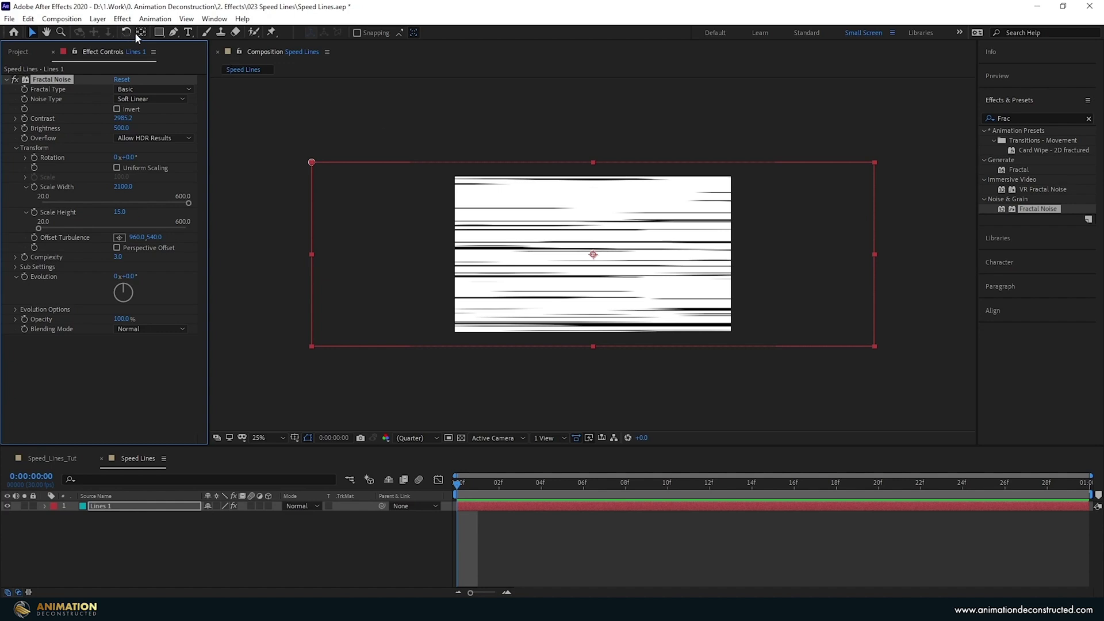
Add a rectangular mask to Lines 1 as a middle band, inverted, with 16 px feather.
double_click(161, 33)
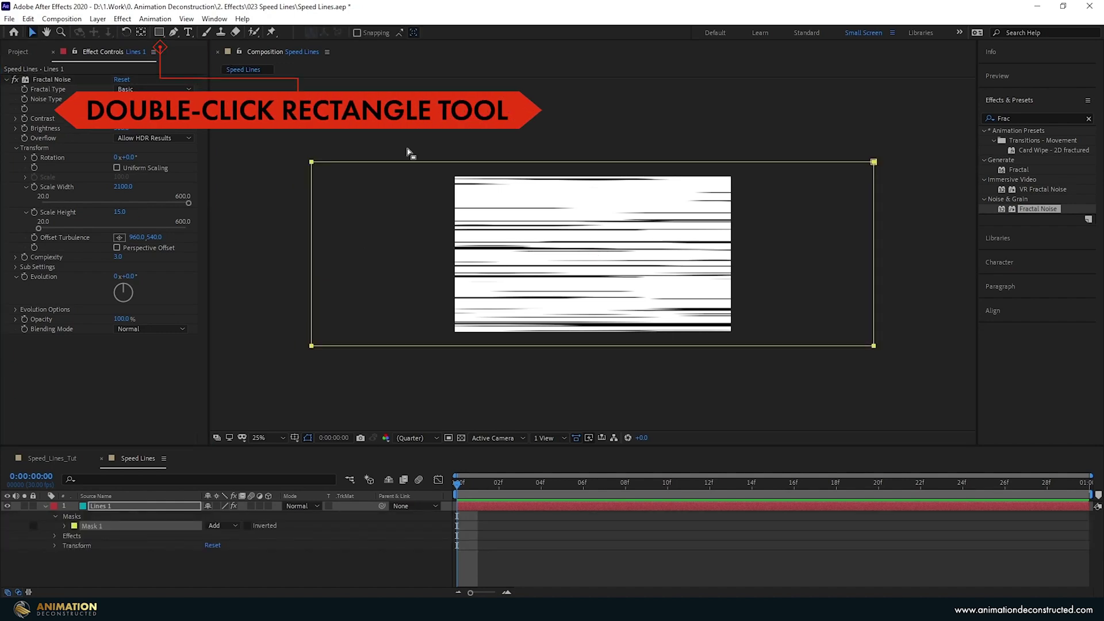
left_click(410, 166)
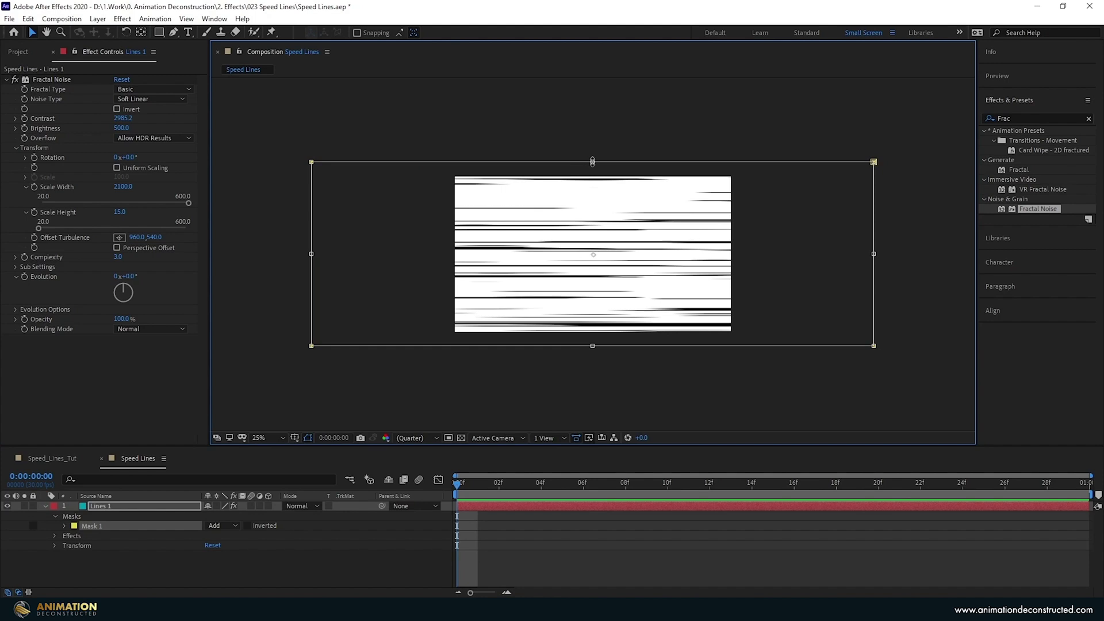
left_click_drag(593, 160, 596, 215)
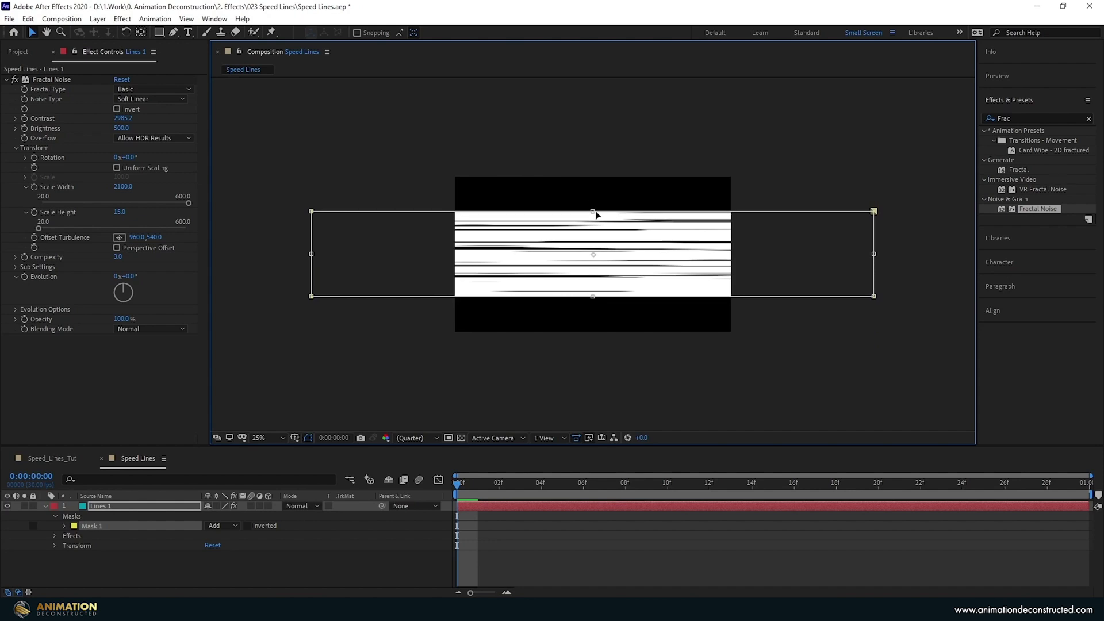
left_click(247, 526)
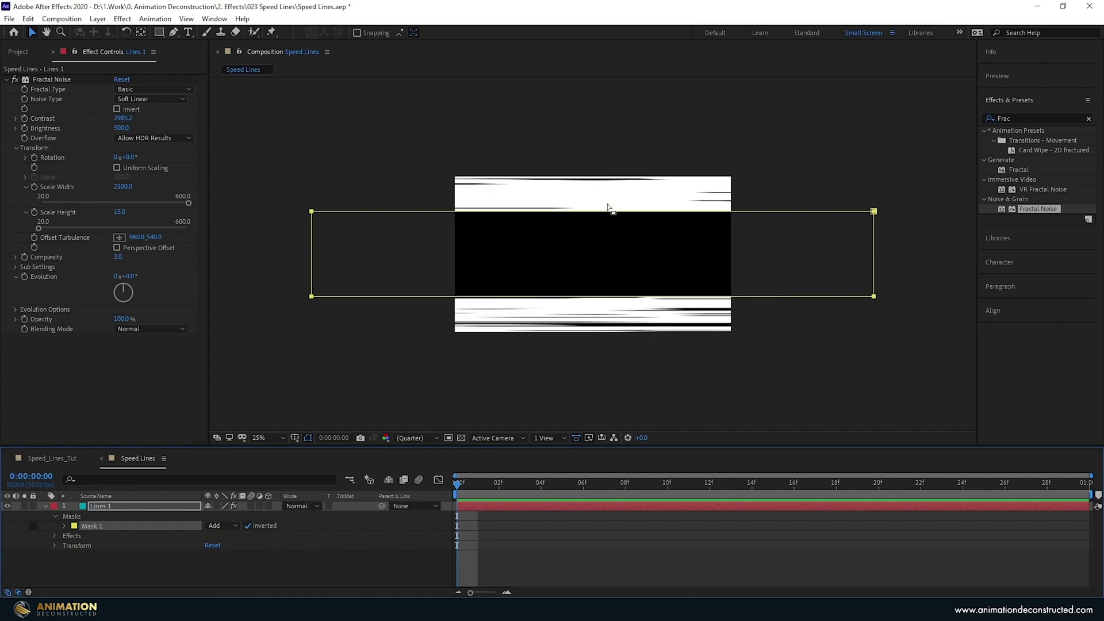
left_click(64, 526)
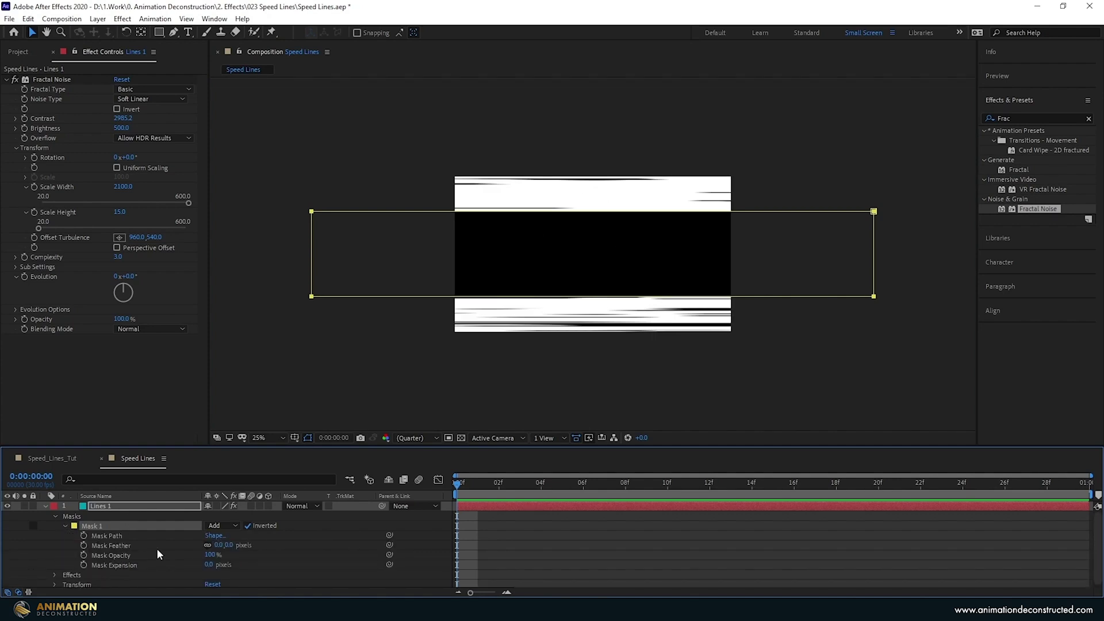
left_click(218, 545)
type("16")
key("Return")
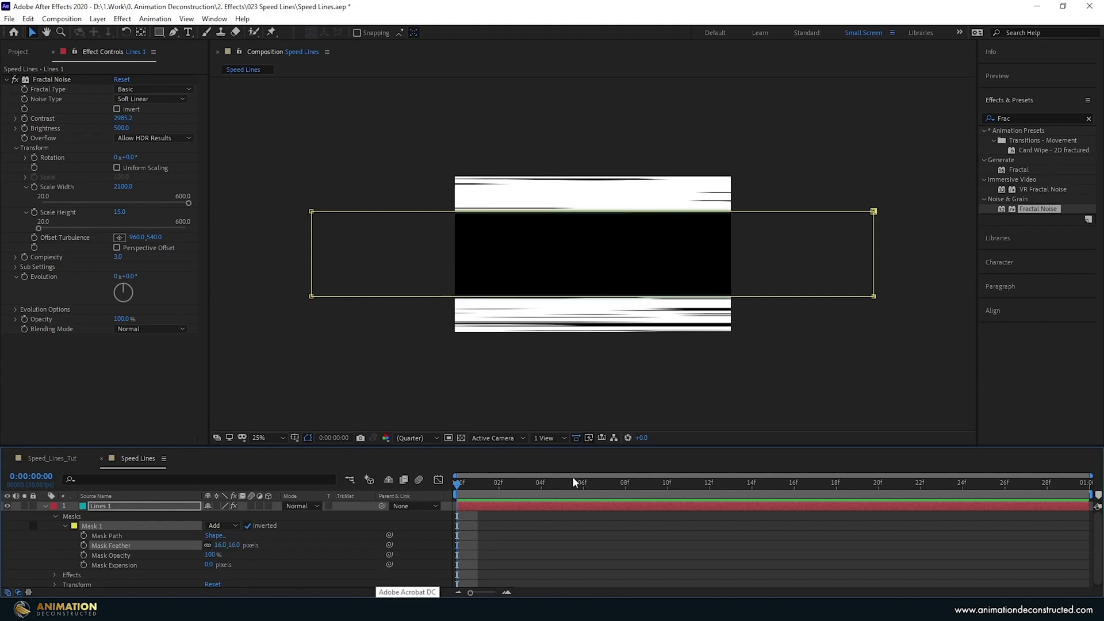
left_click(474, 374)
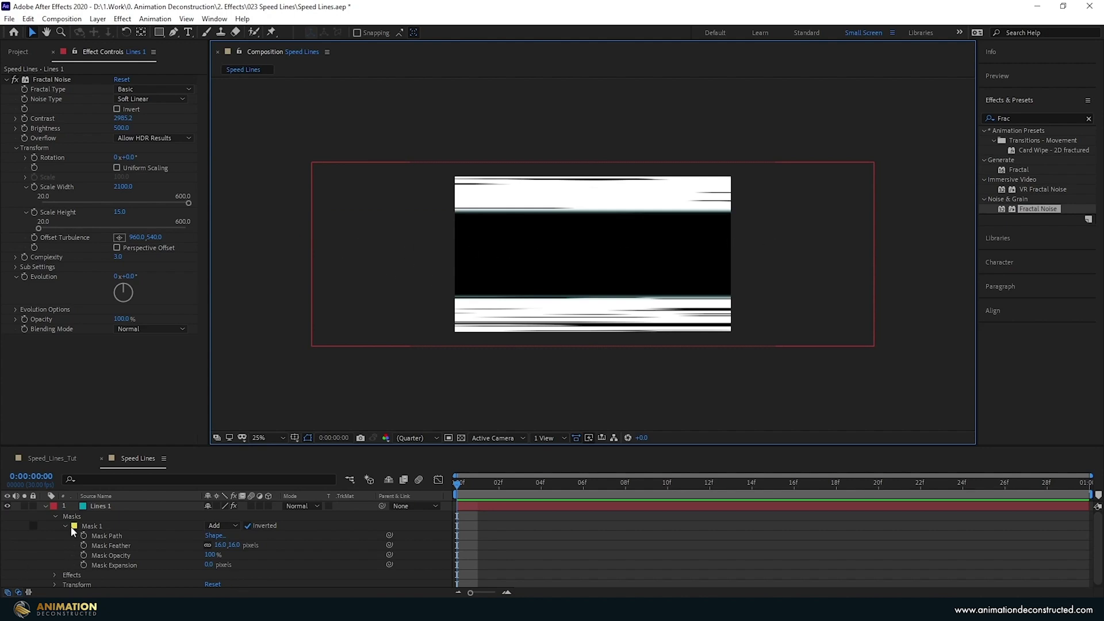
Keyframe Offset Turbulence from 960,540 at frame 0 to 8025,540 at the last frame.
left_click(34, 240)
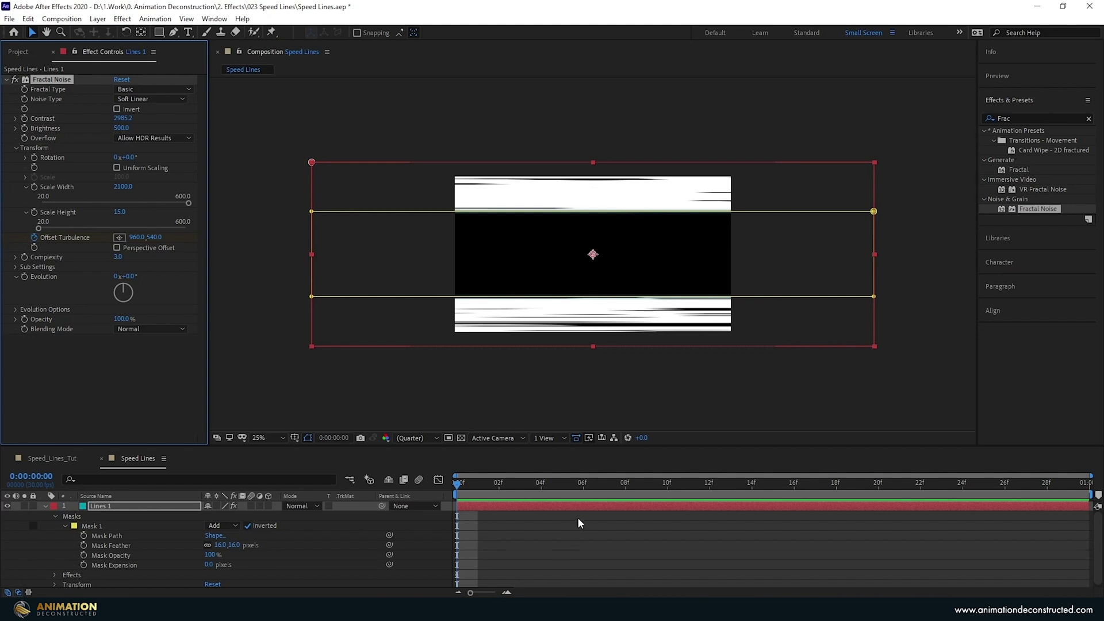
left_click(611, 495)
key("End")
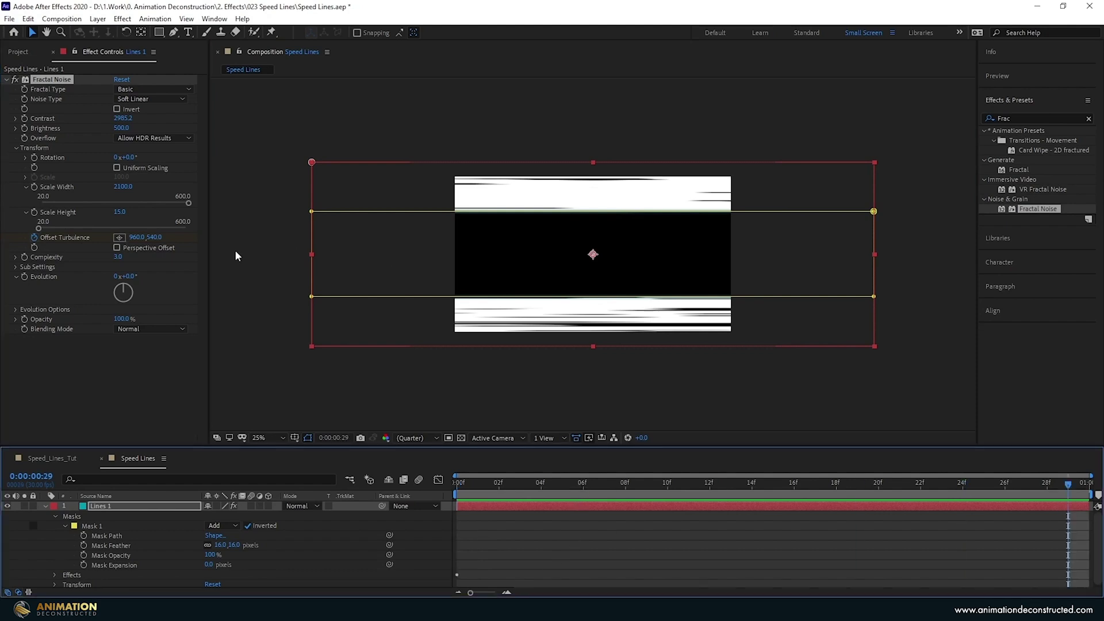
mouse_move(137, 237)
left_mouse_down()
mouse_move(609, 247)
mouse_move(797, 238)
mouse_move(785, 243)
left_mouse_up()
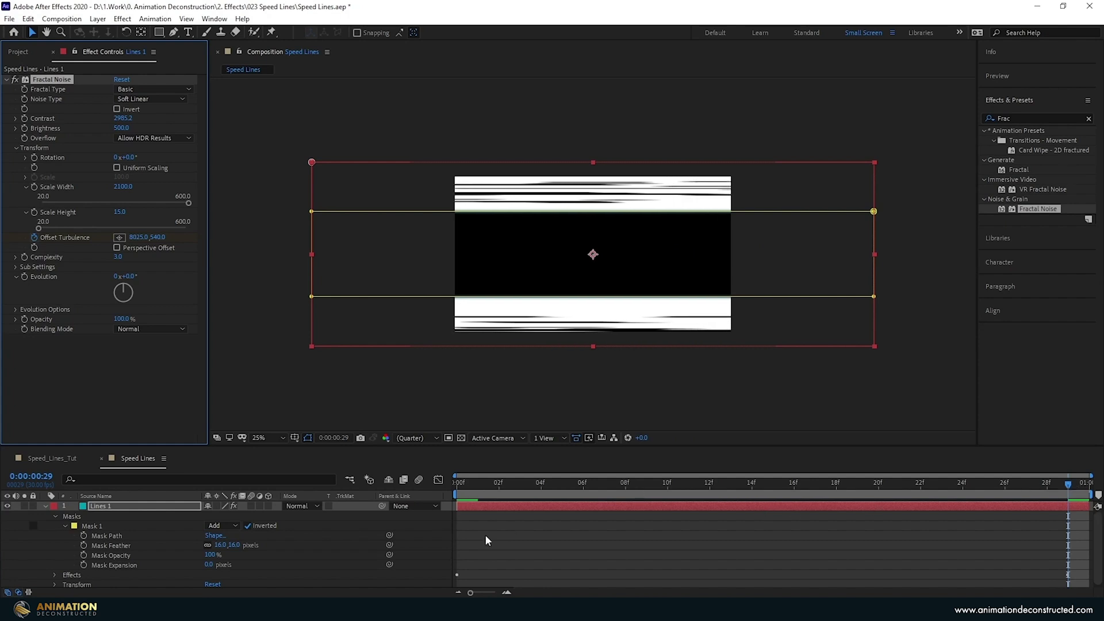
key("space")
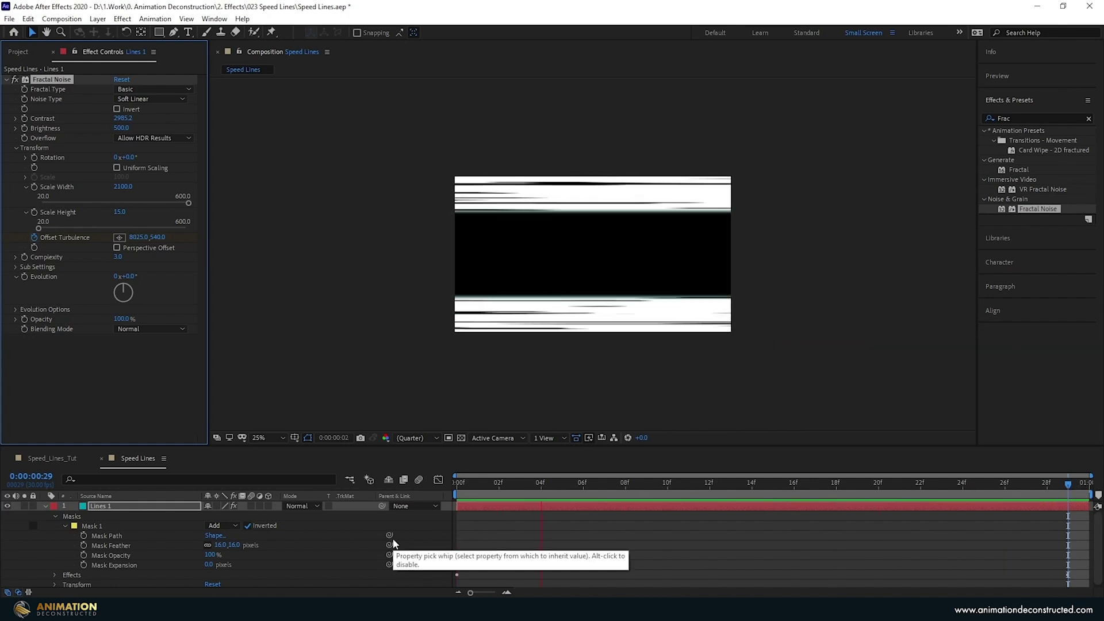
key("space")
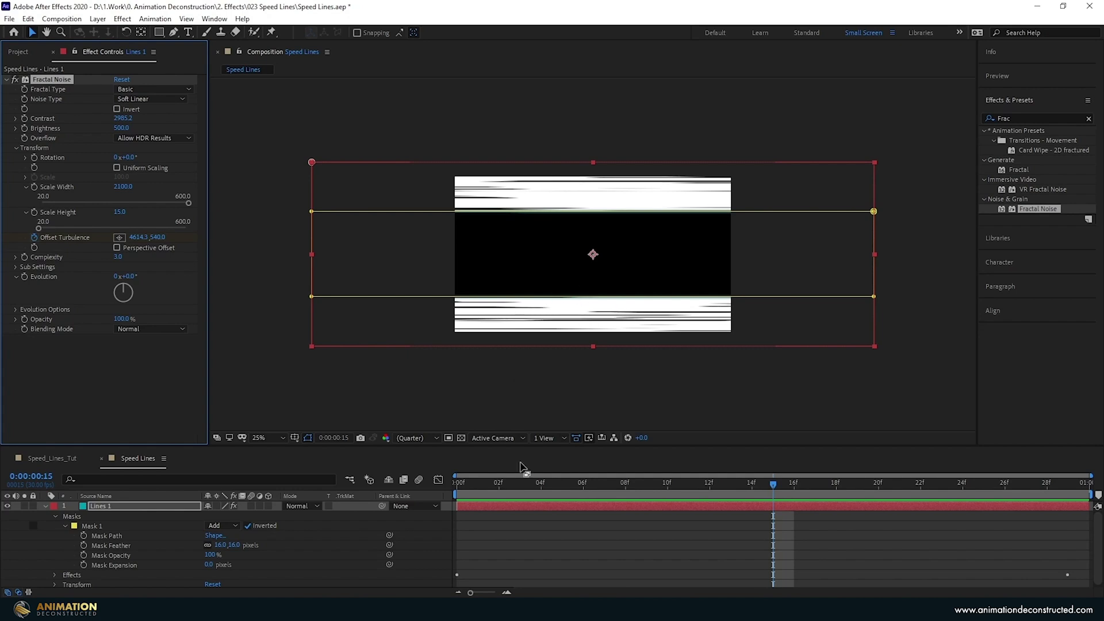
key("Home")
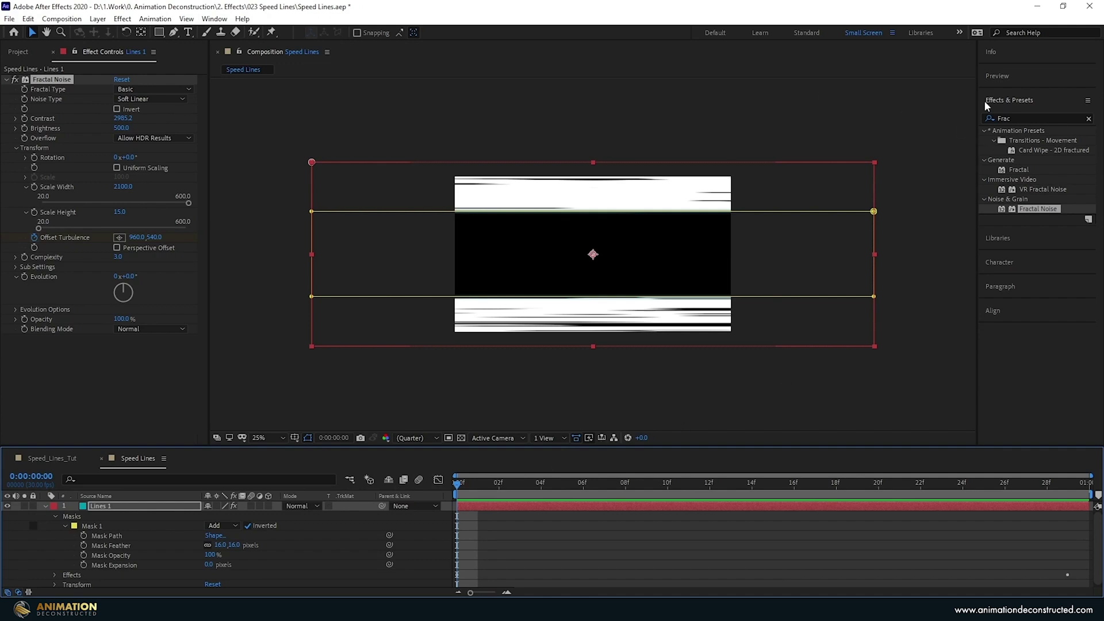
Apply Color Range keying to Lines 1 with Fuzziness 77 and Min L 255.
left_click(1033, 118)
left_click(122, 18)
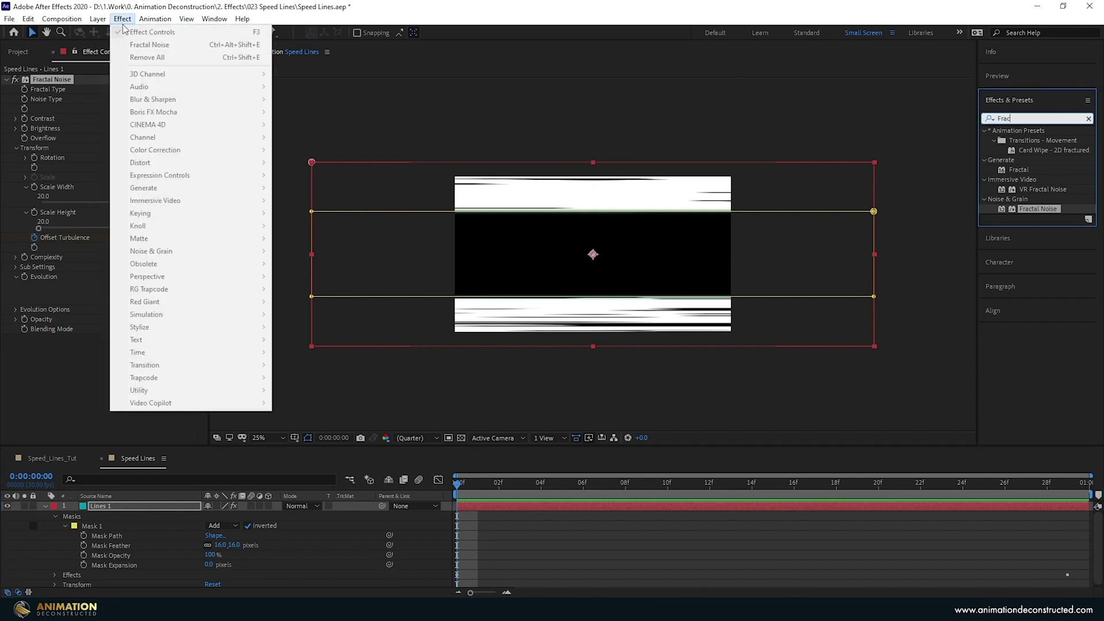
mouse_move(172, 213)
left_click(340, 251)
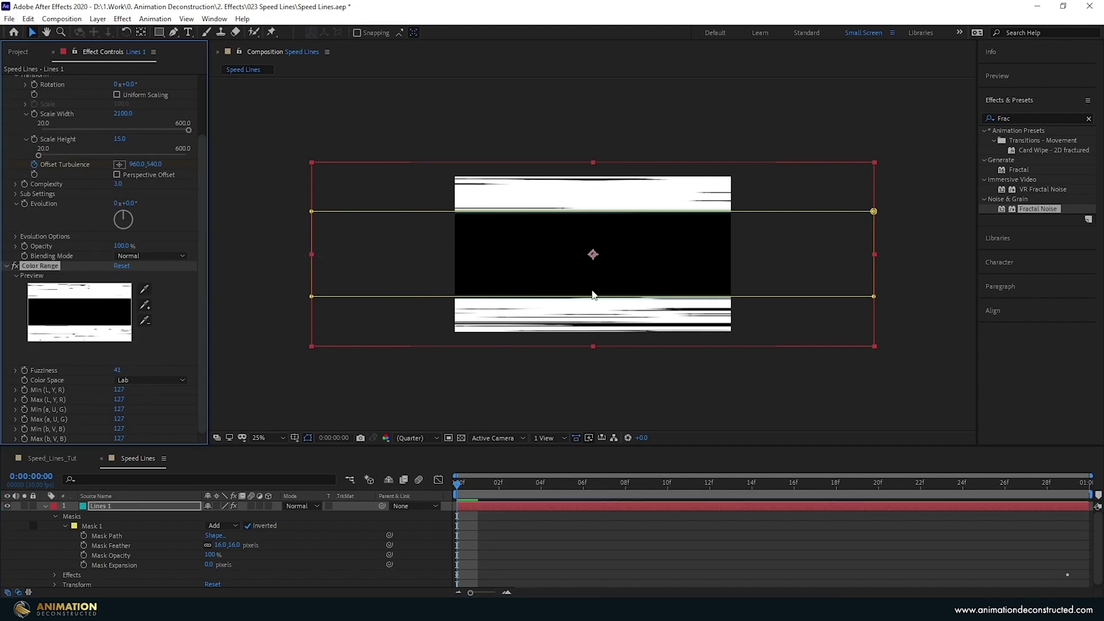
key("period")
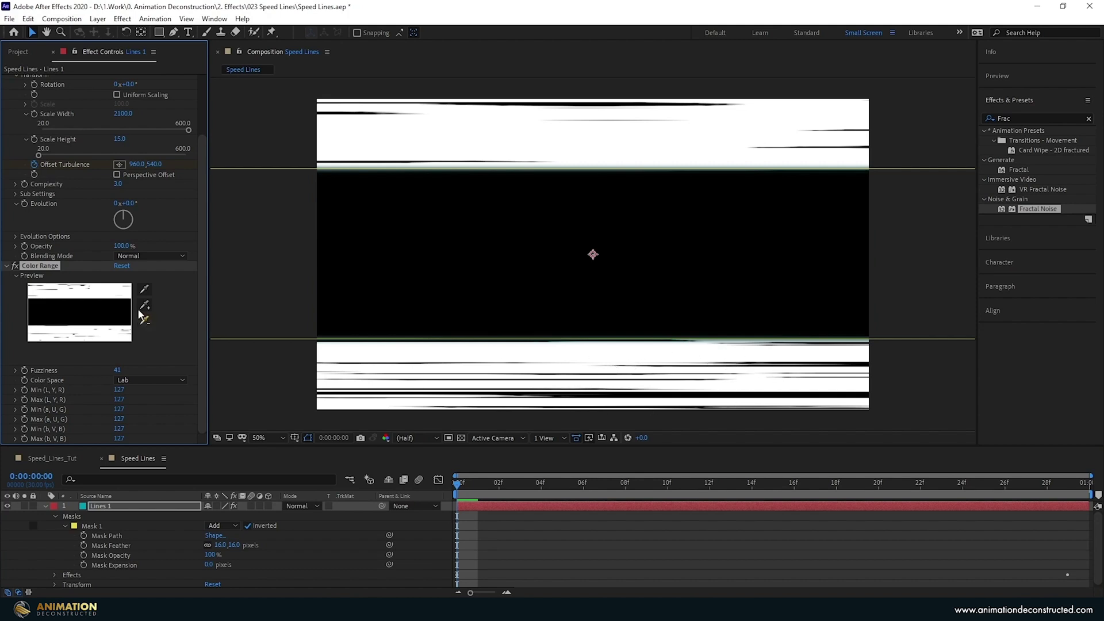
left_click_drag(118, 370, 149, 372)
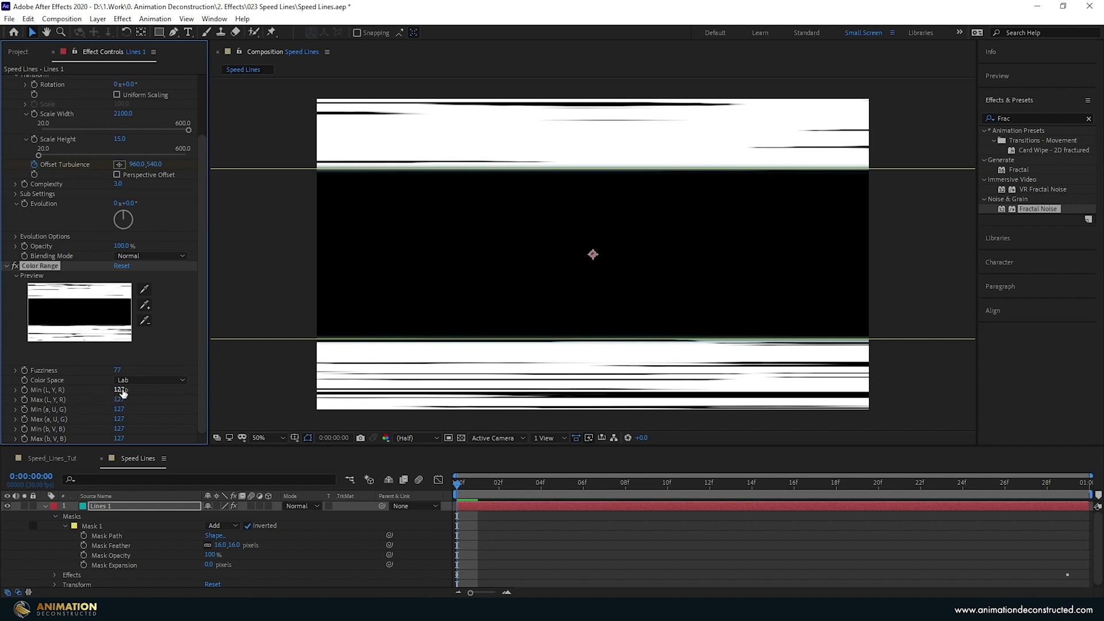
left_click_drag(121, 391, 213, 394)
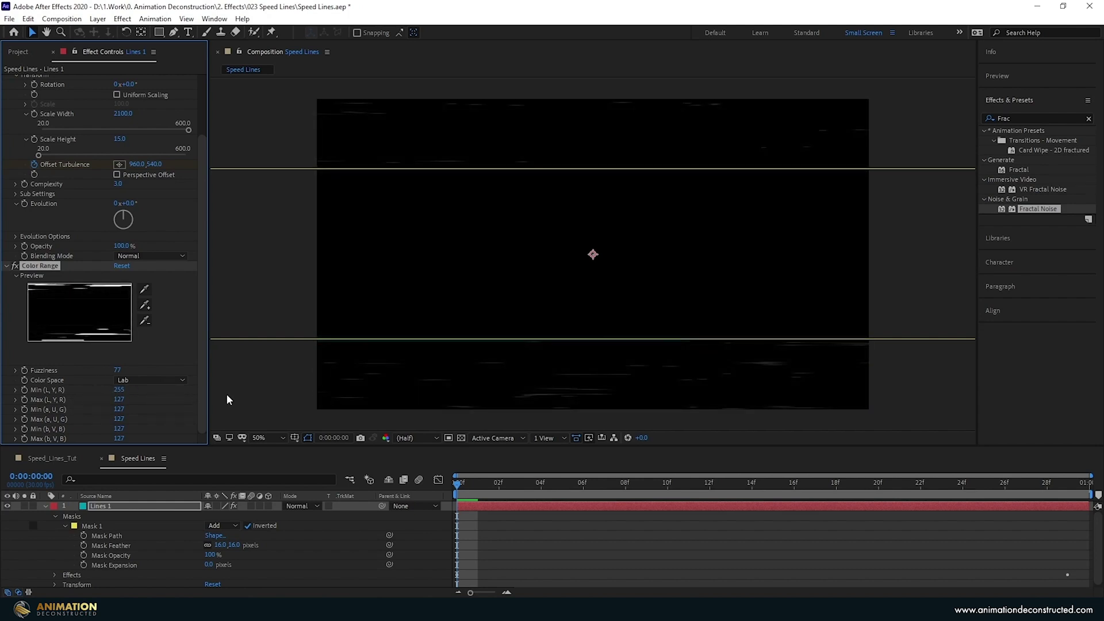
left_click(1025, 118)
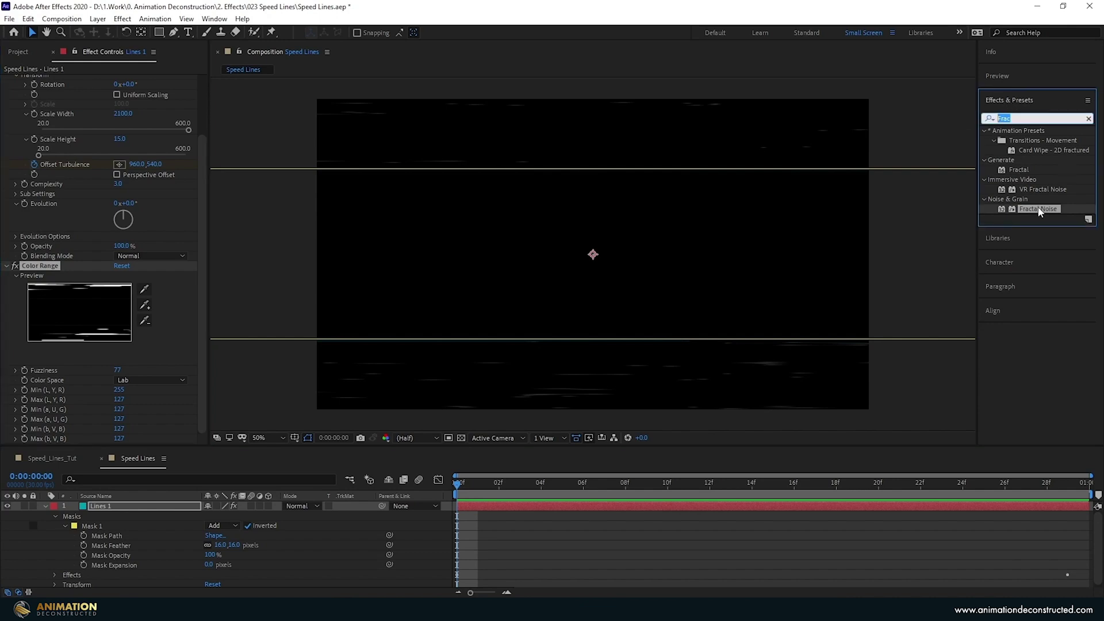
Apply a Fill effect with colour 00DEFF to Lines 1 and preview the cyan streaks.
type("fill")
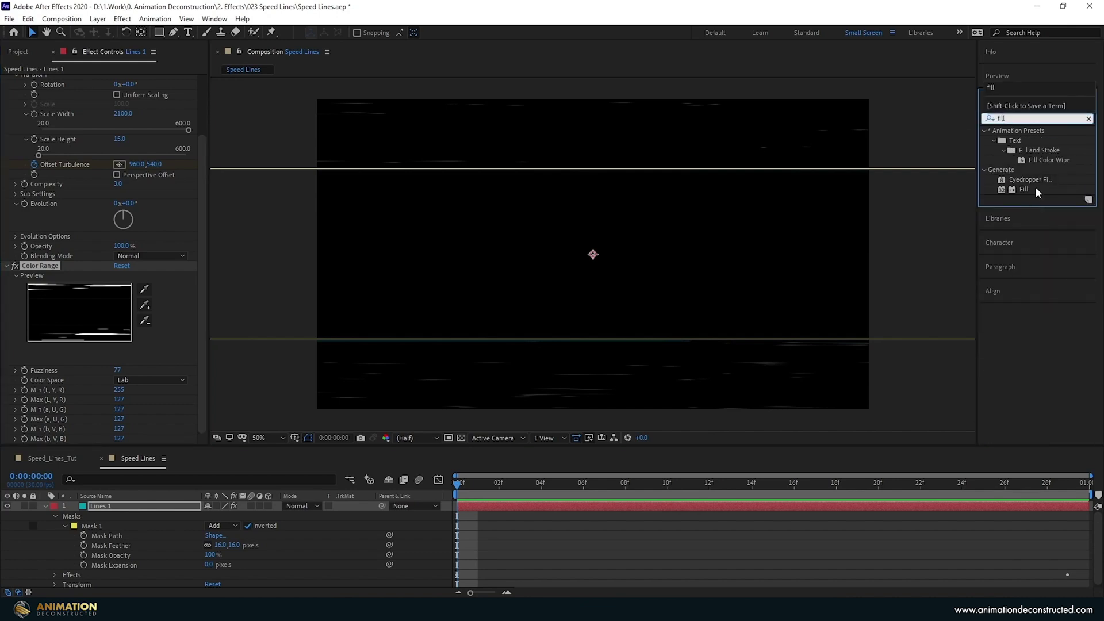
double_click(1024, 189)
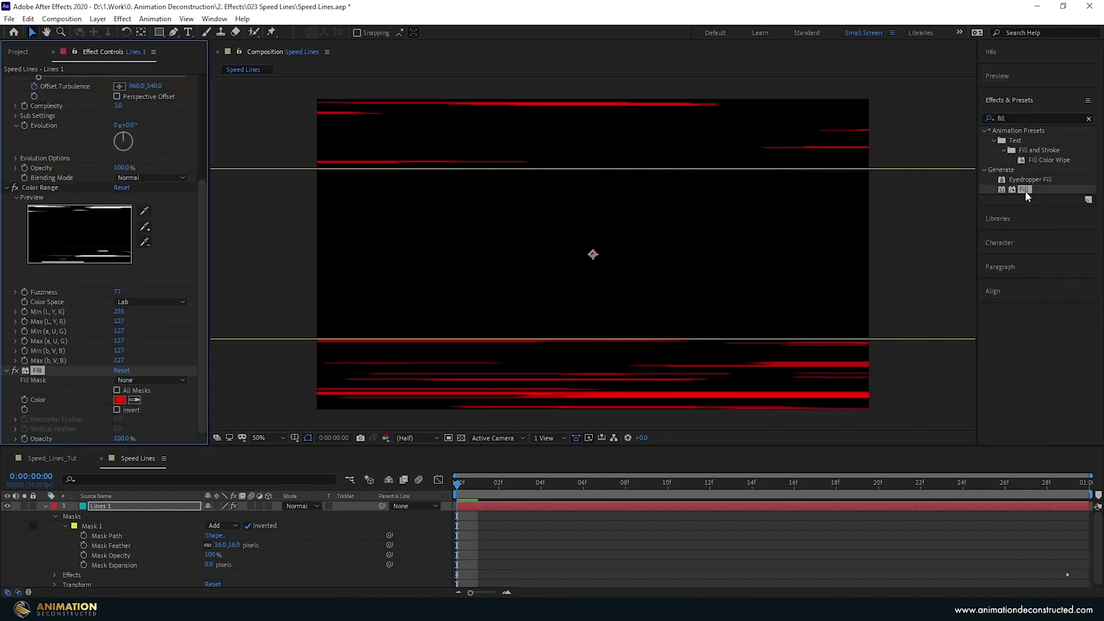
left_click(120, 400)
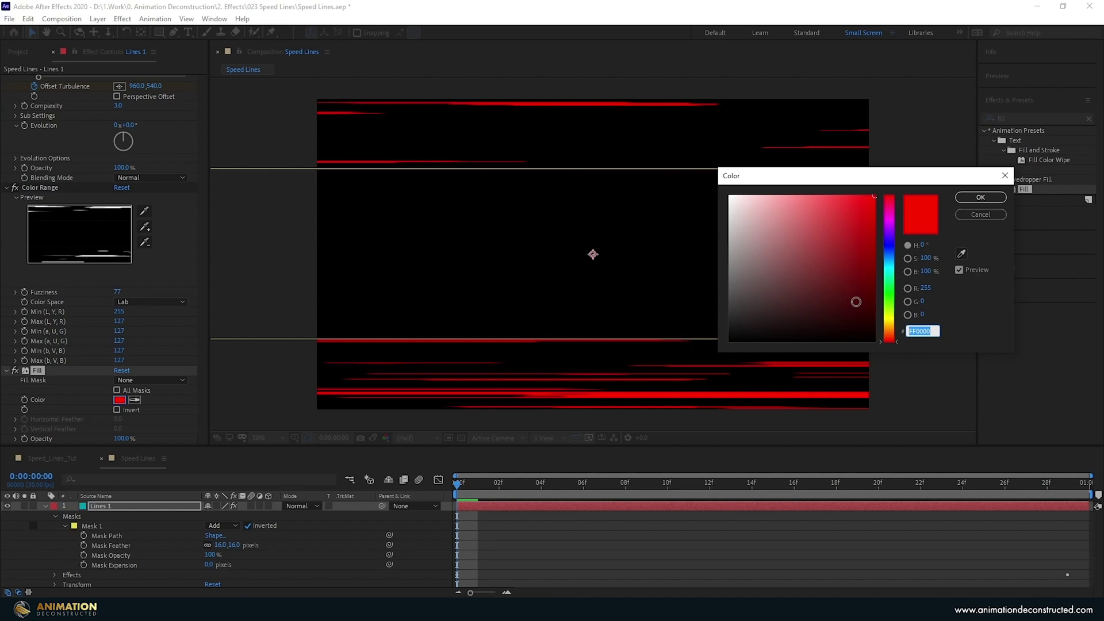
type("00DEFF")
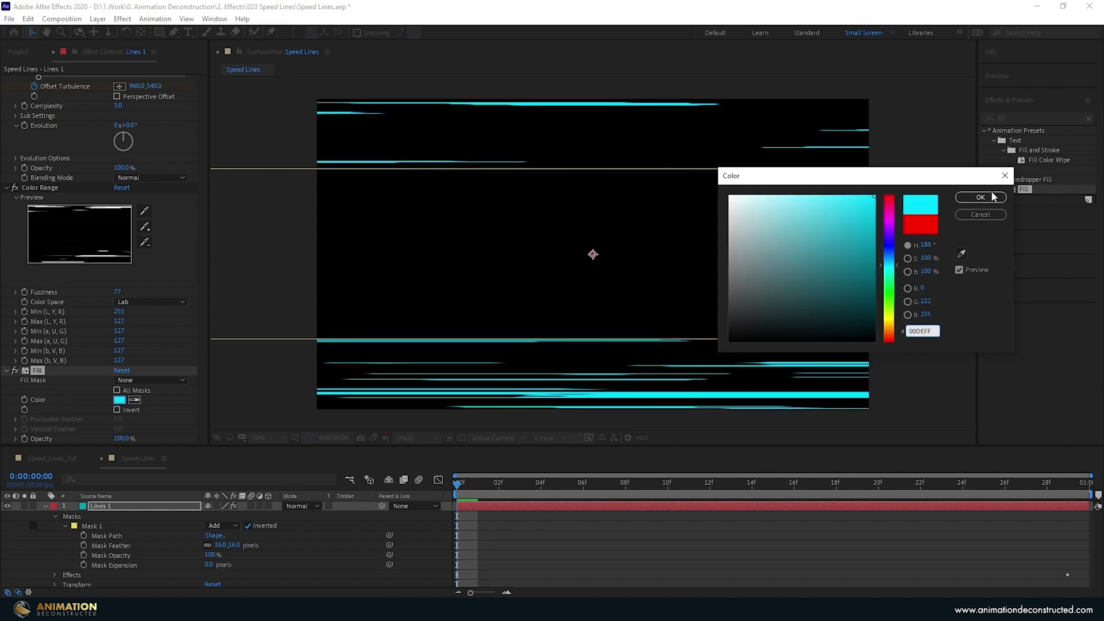
left_click(981, 198)
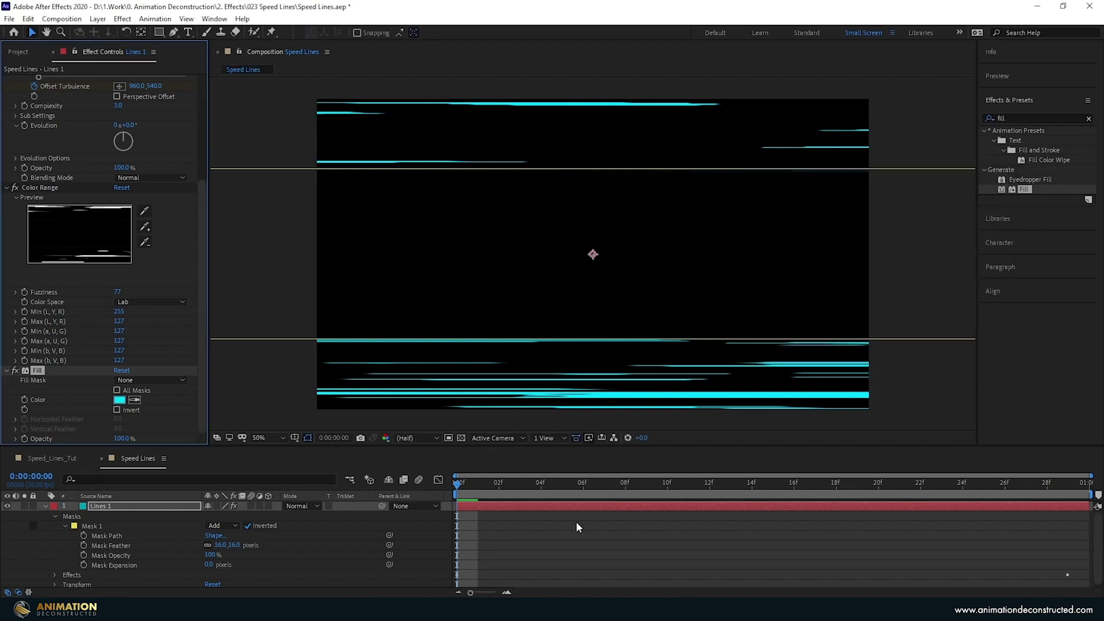
key("space")
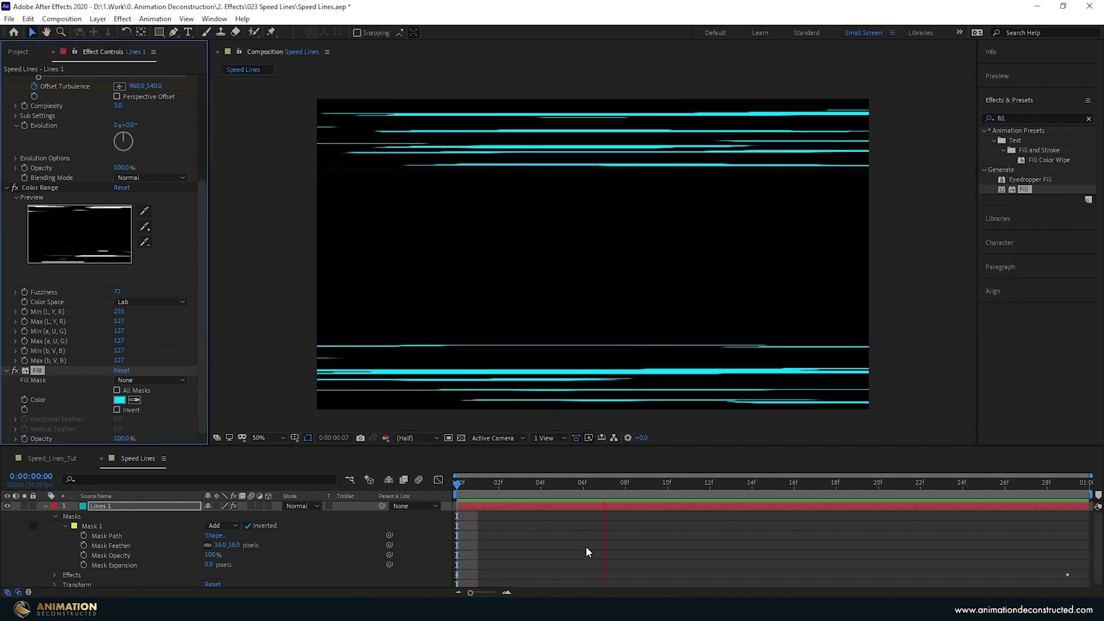
Duplicate the Lines 1 layer and rename the copy Lines 2.
key("space")
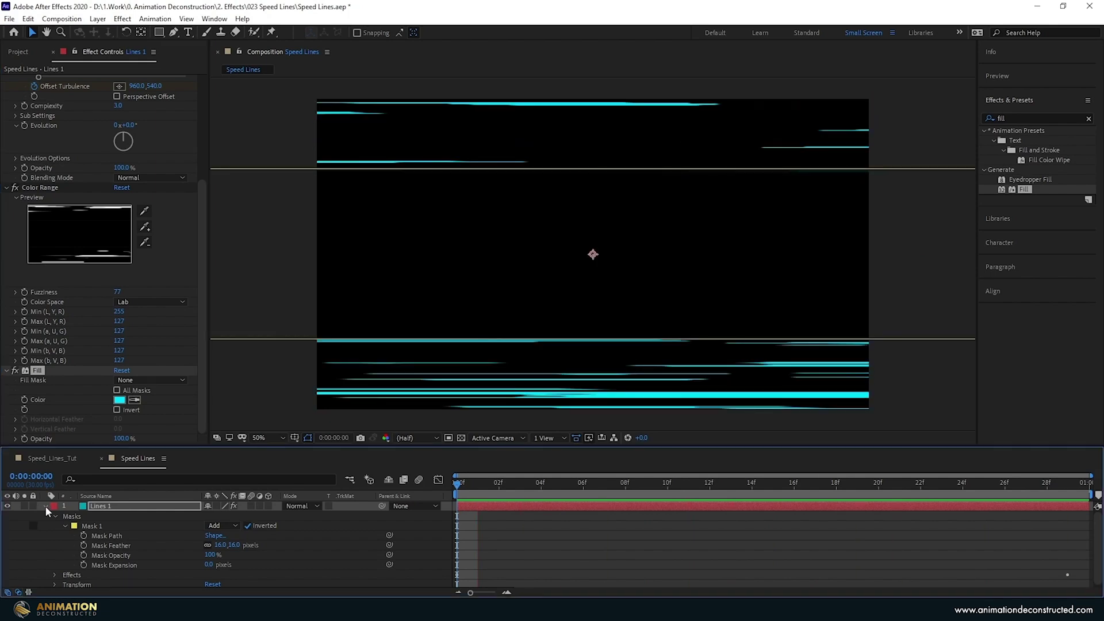
left_click(44, 506)
left_click(99, 515)
key("ctrl+a")
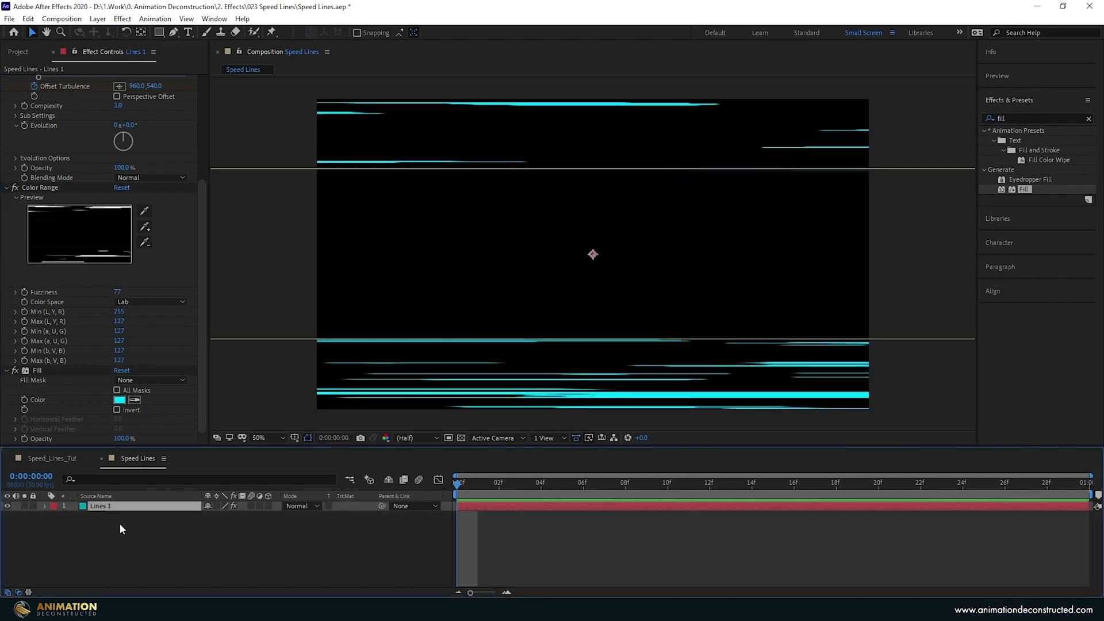
key("ctrl+d")
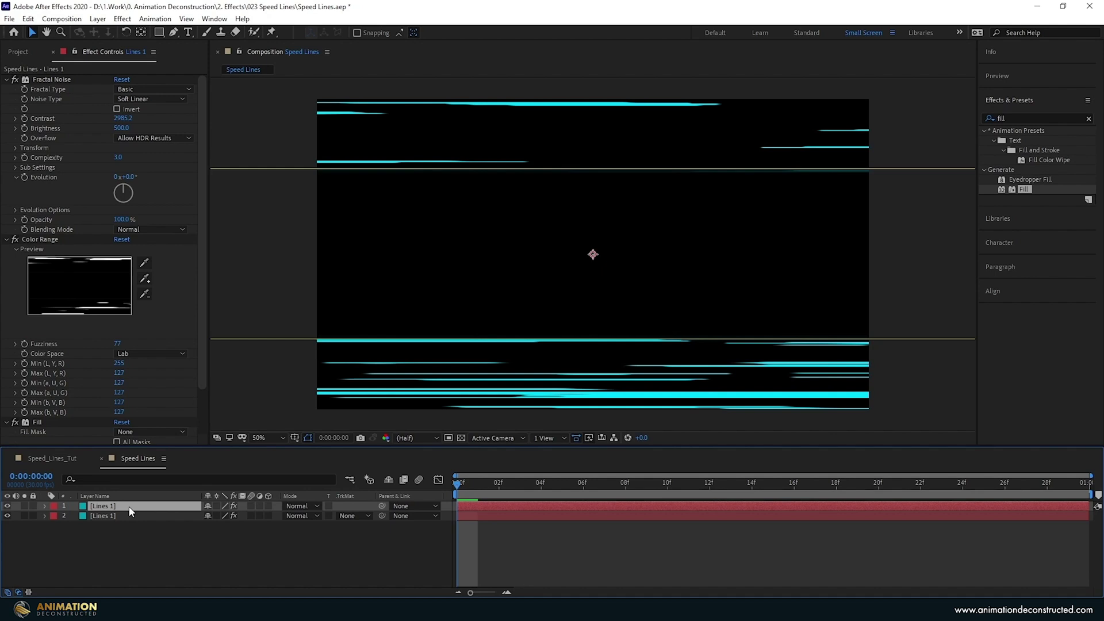
key("Return")
left_click(132, 506)
type("2")
left_click(130, 315)
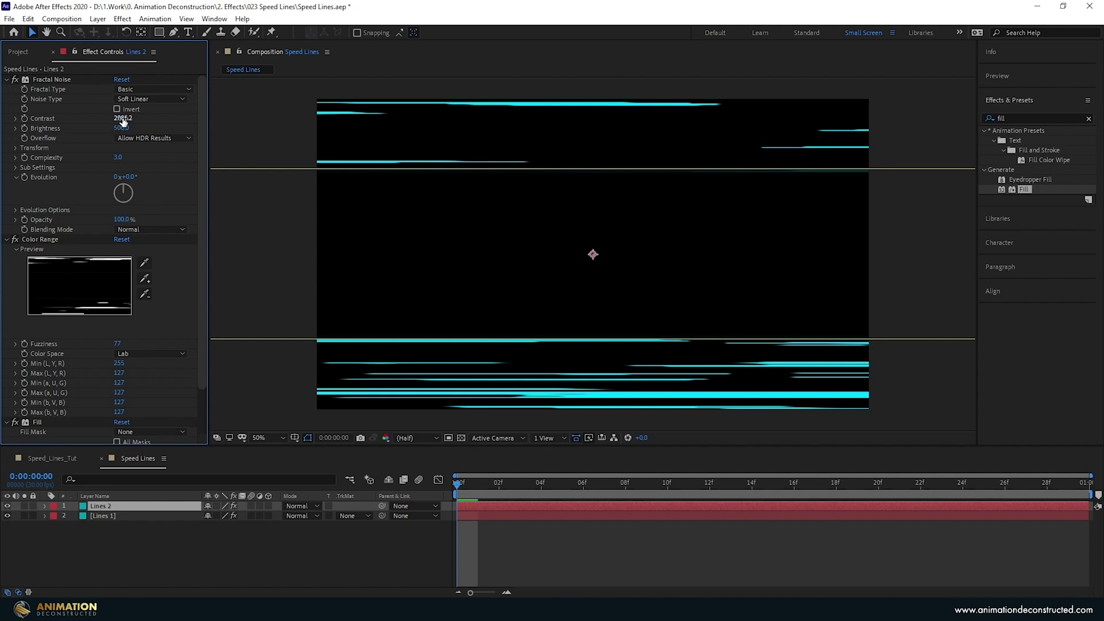
Set Lines 2 noise Contrast to 5100, raise Brightness, and set Scale Width 10000, Scale Height 4.4.
left_click_drag(122, 119, 346, 171)
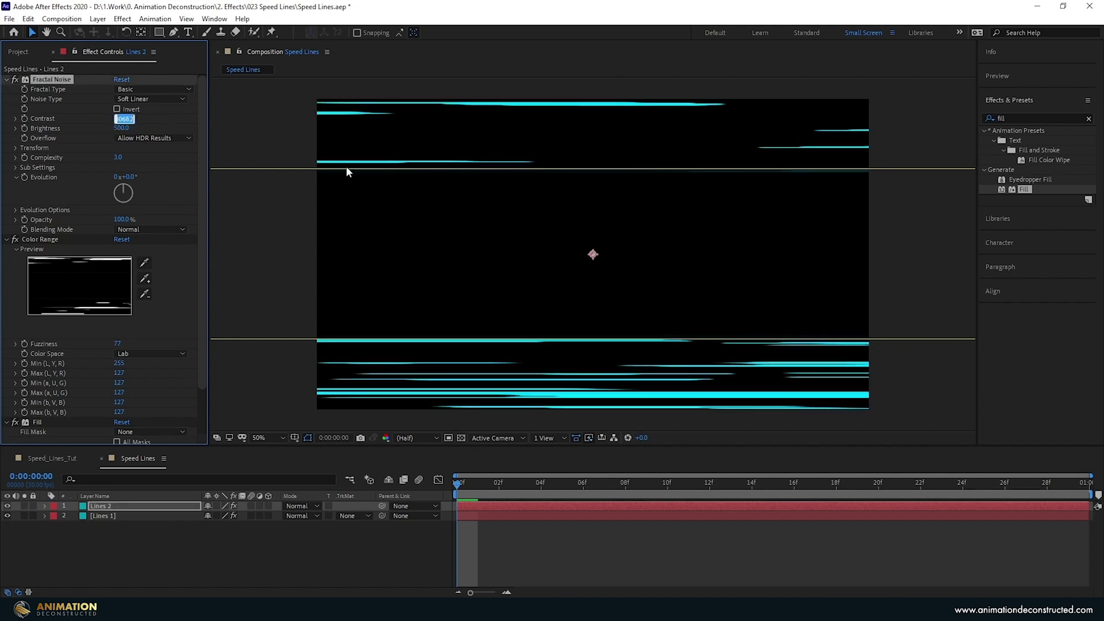
type("5100")
key("Return")
left_click_drag(130, 124, 271, 132)
left_click(15, 148)
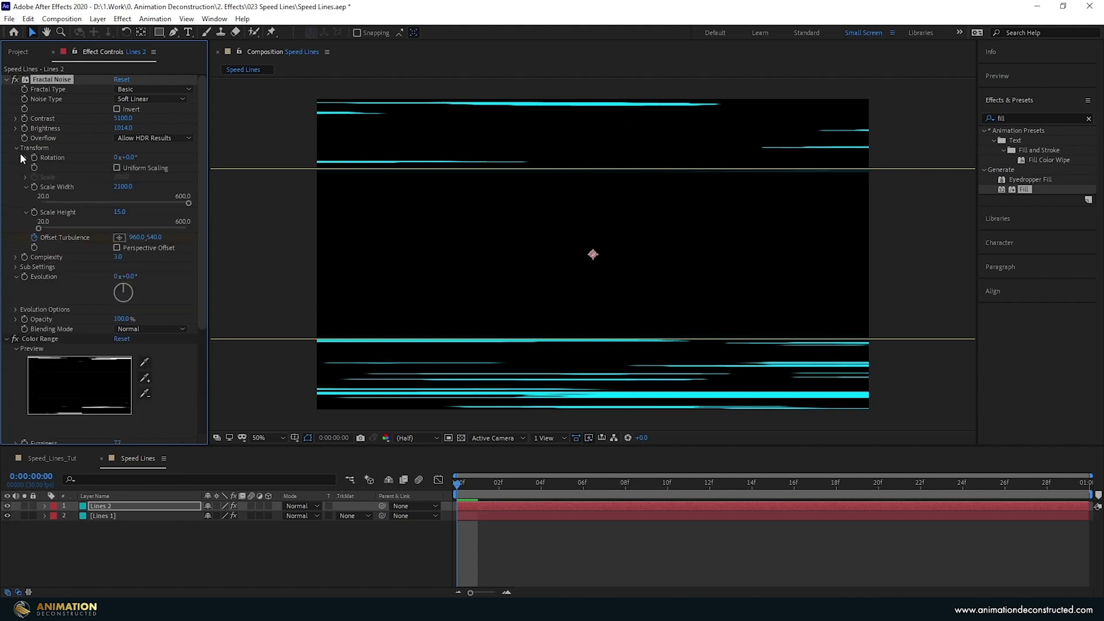
left_click_drag(129, 188, 764, 221)
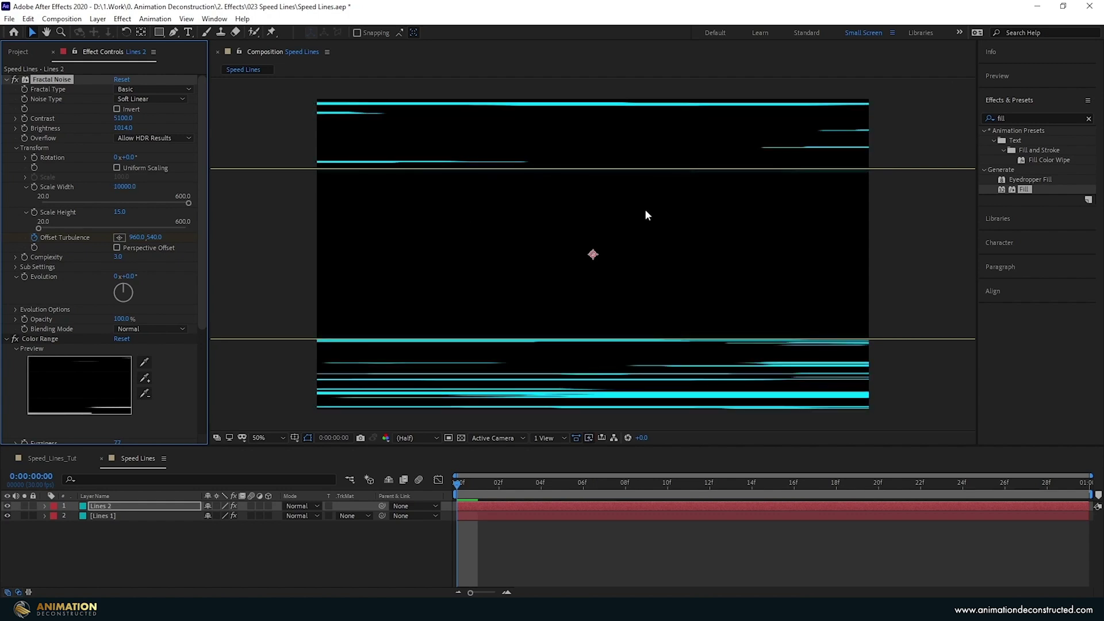
left_click_drag(120, 213, 114, 216)
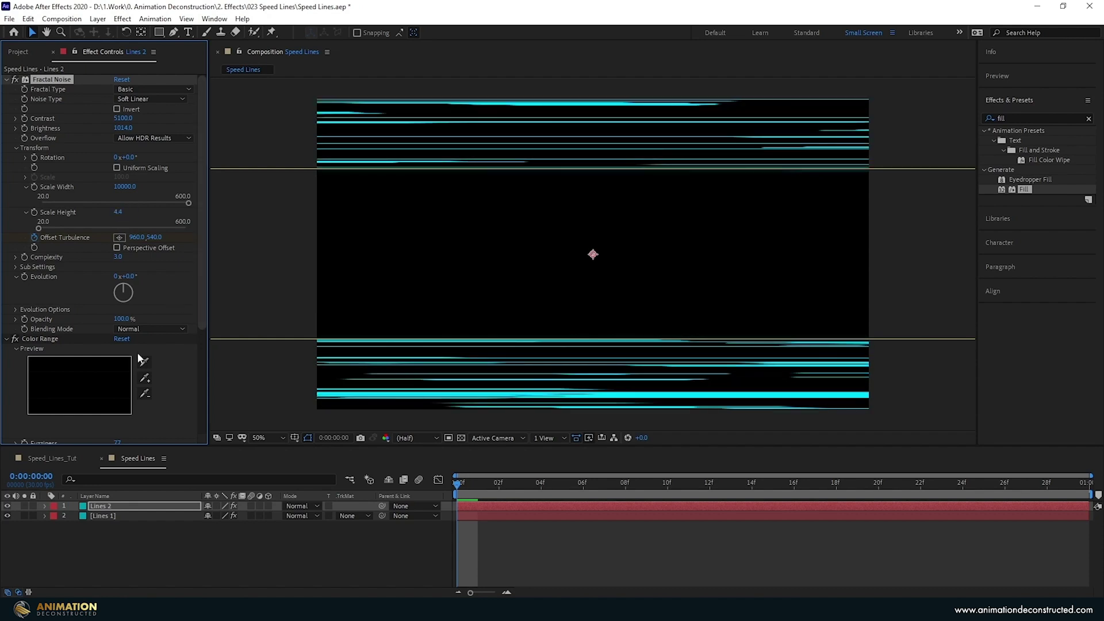
Preview, then fine-tune Contrast to 5106.6 and Brightness to 1017.9.
key("space")
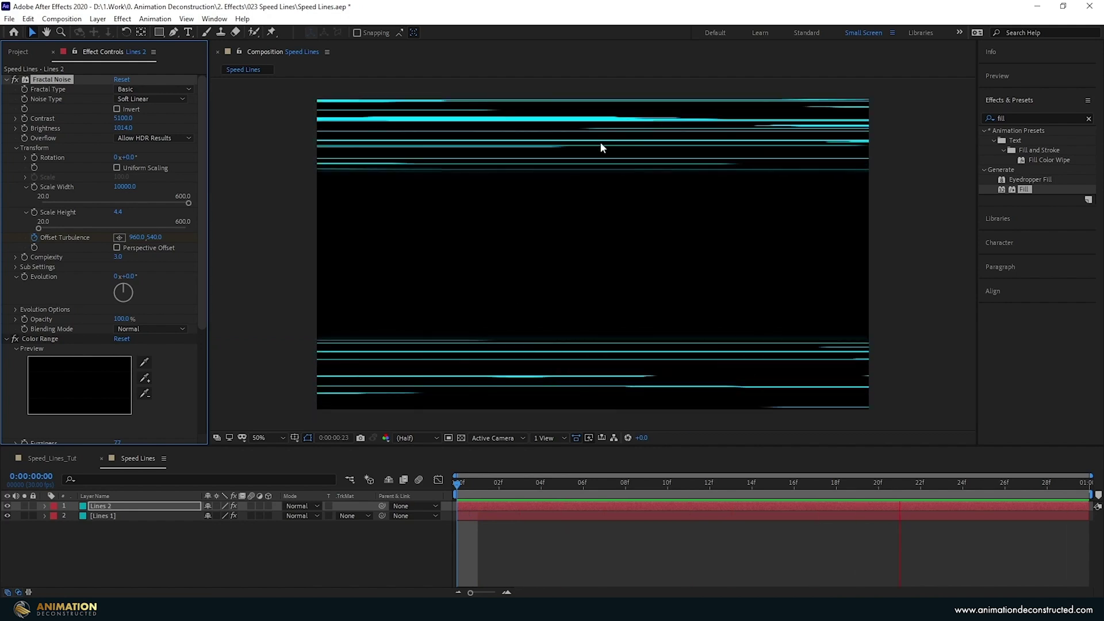
left_click_drag(466, 484, 512, 482)
left_click_drag(122, 118, 158, 117)
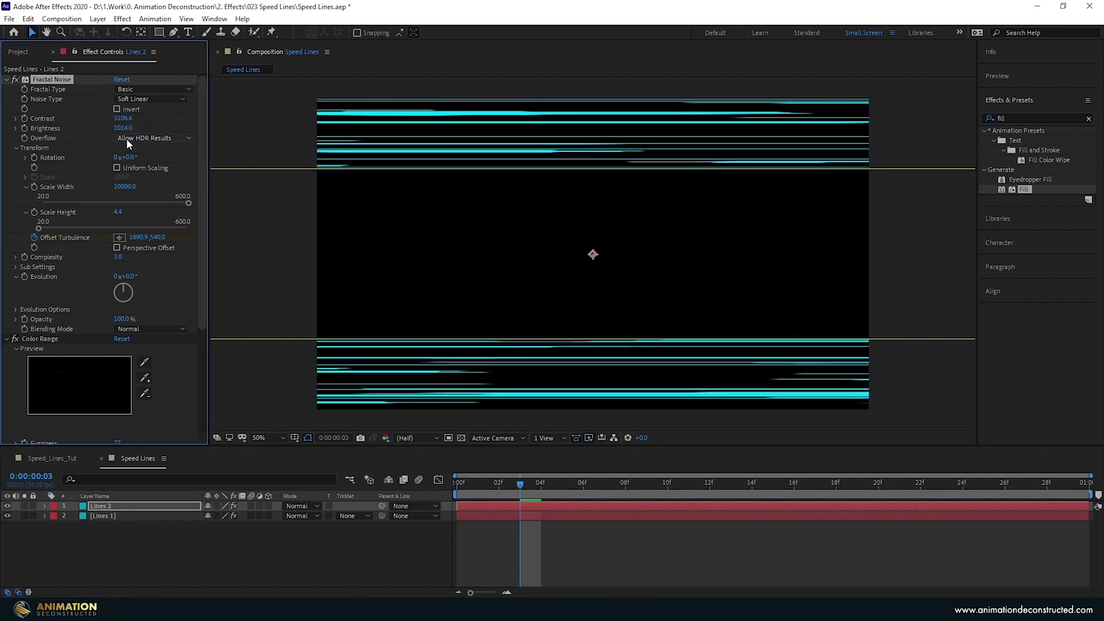
left_click_drag(128, 129, 125, 131)
Duplicate Lines 2 into Lines 3 and set its Fill colour to white.
left_click(121, 506)
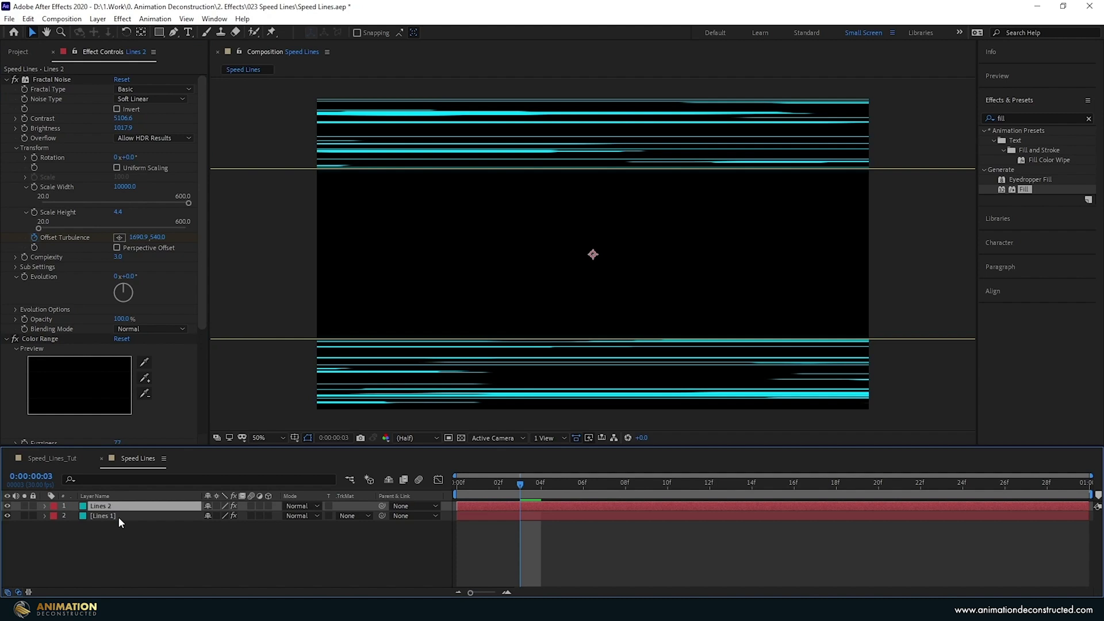
key("ctrl+d")
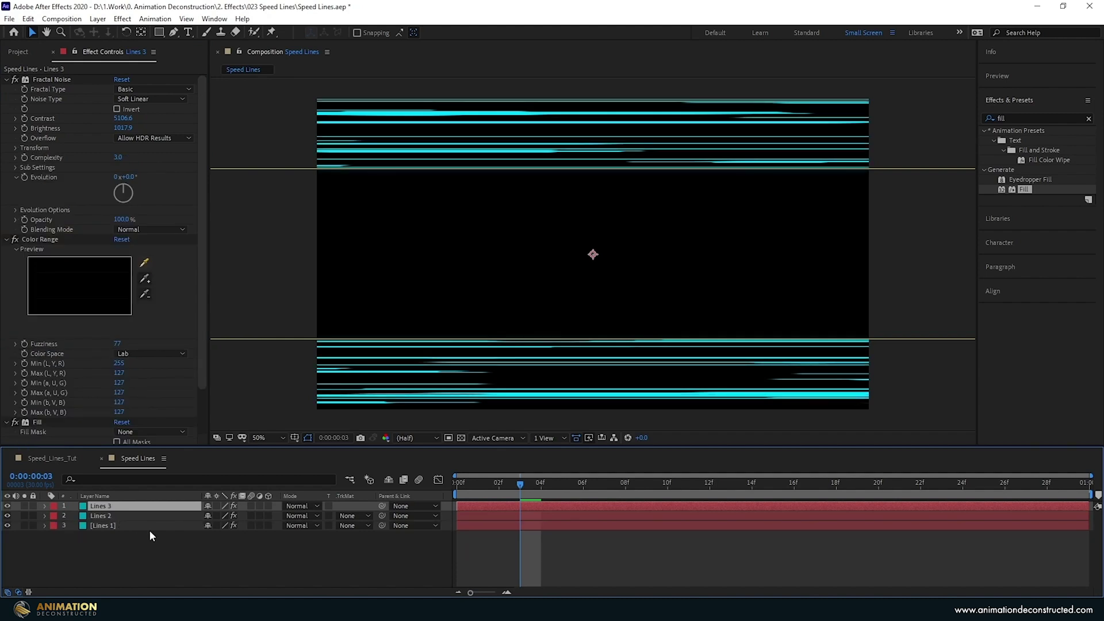
scroll(105, 432, "down", 3)
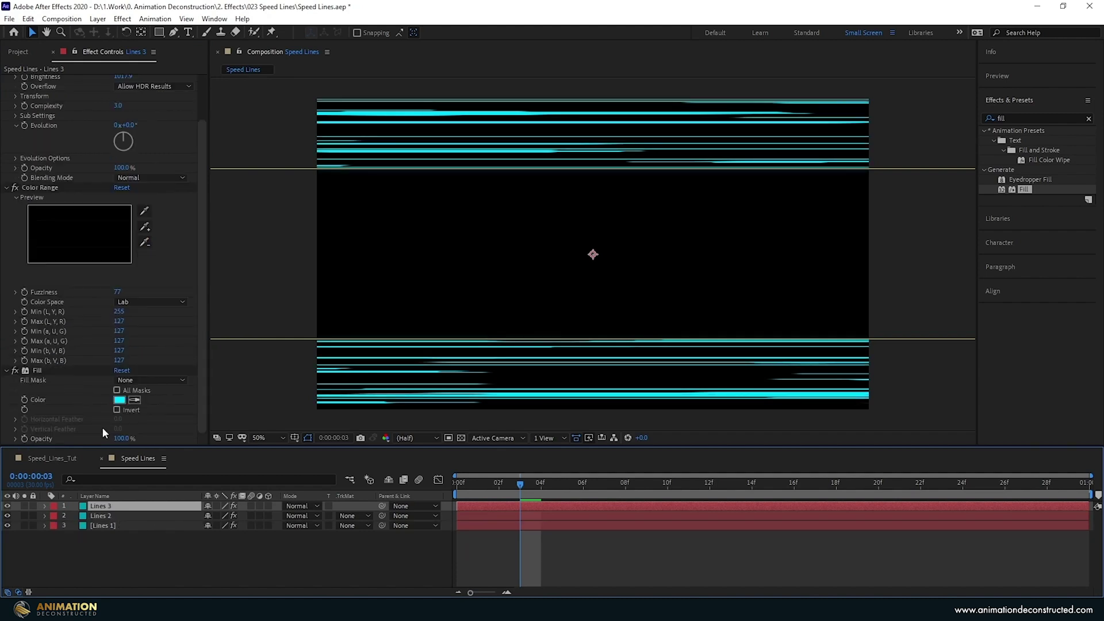
left_click(119, 401)
left_click(729, 195)
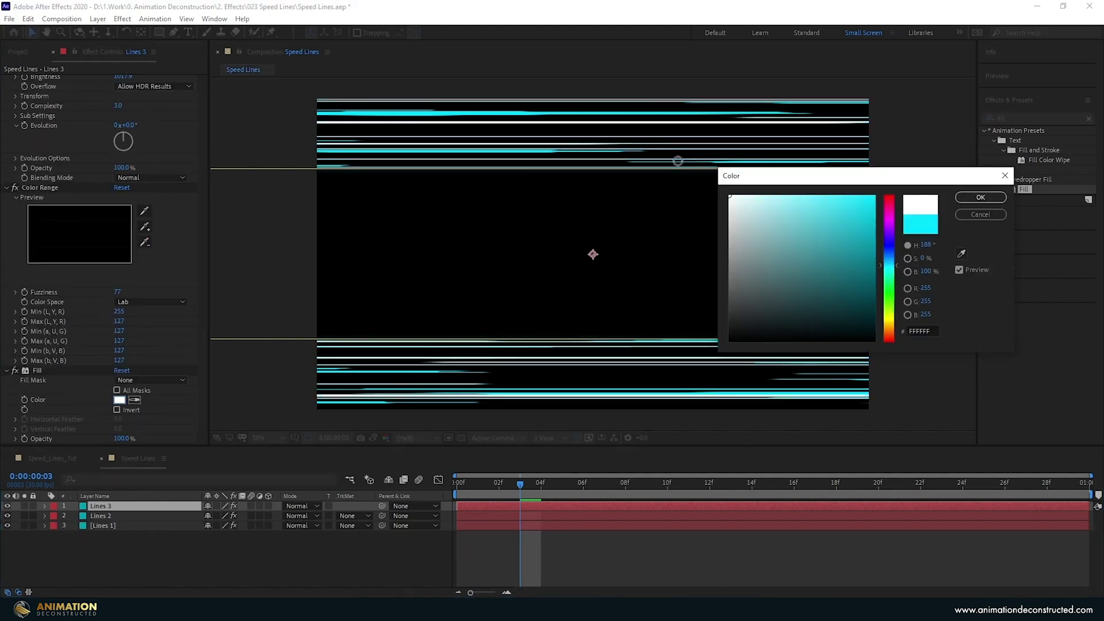
left_click(972, 197)
scroll(68, 156, "up", 3)
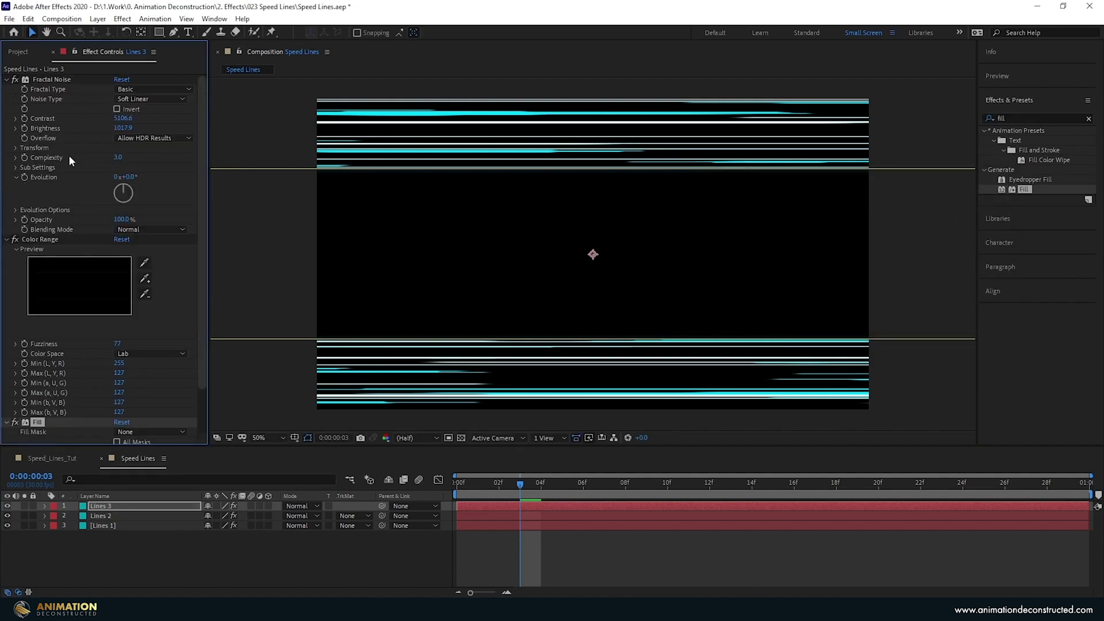
Set the Lines 3 noise Contrast to 2400 and Brightness to 650.
left_click(120, 118)
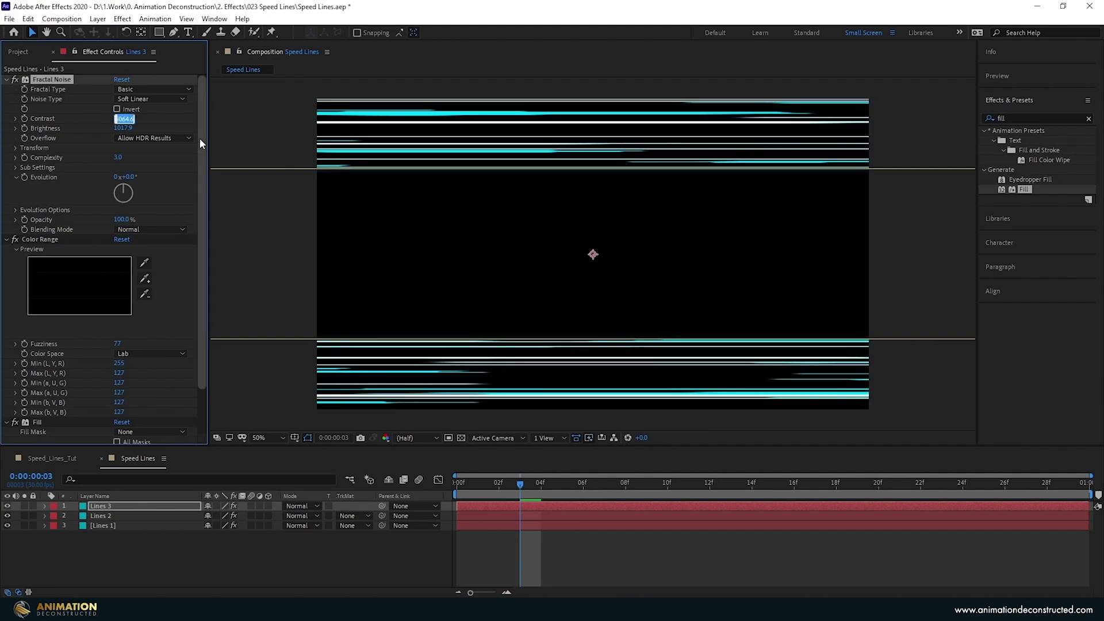
type("2400")
key("Return")
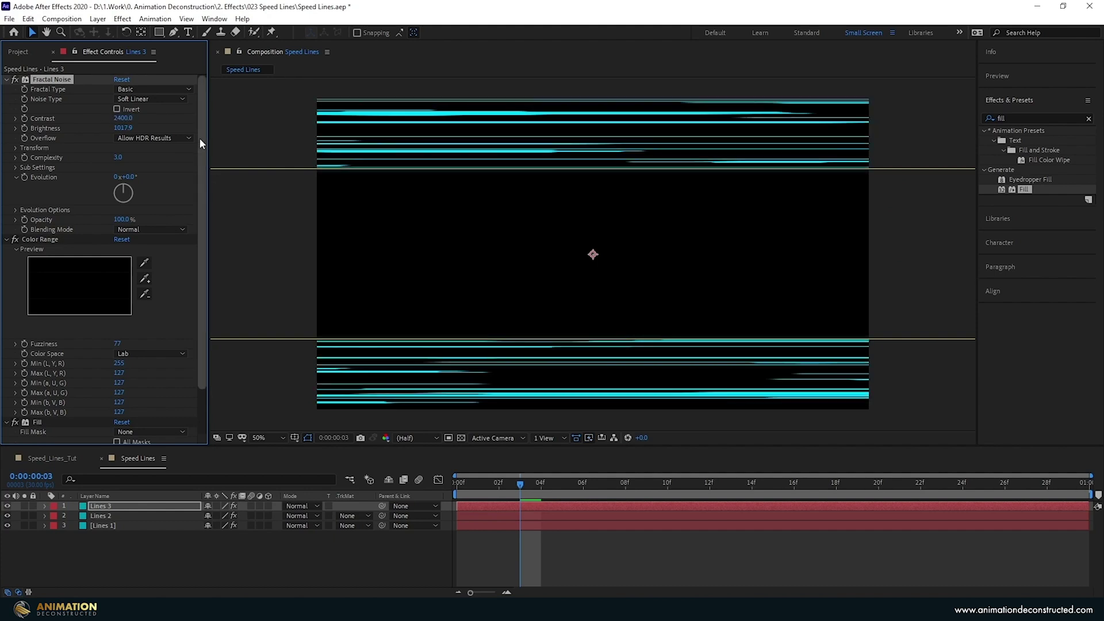
left_click_drag(131, 129, 89, 125)
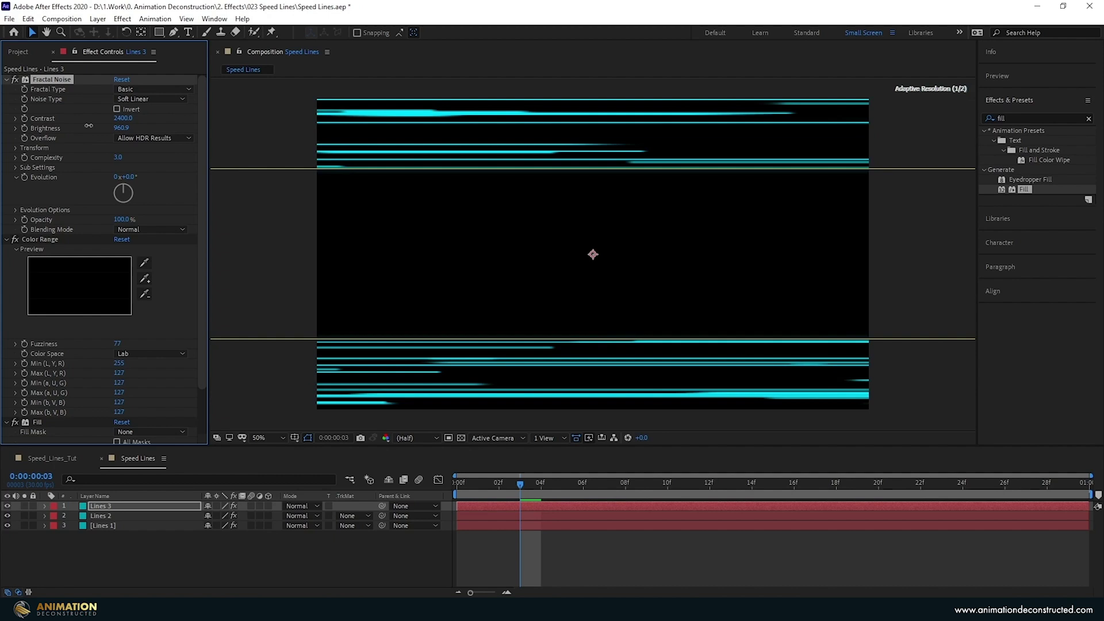
left_click(122, 128)
type("650")
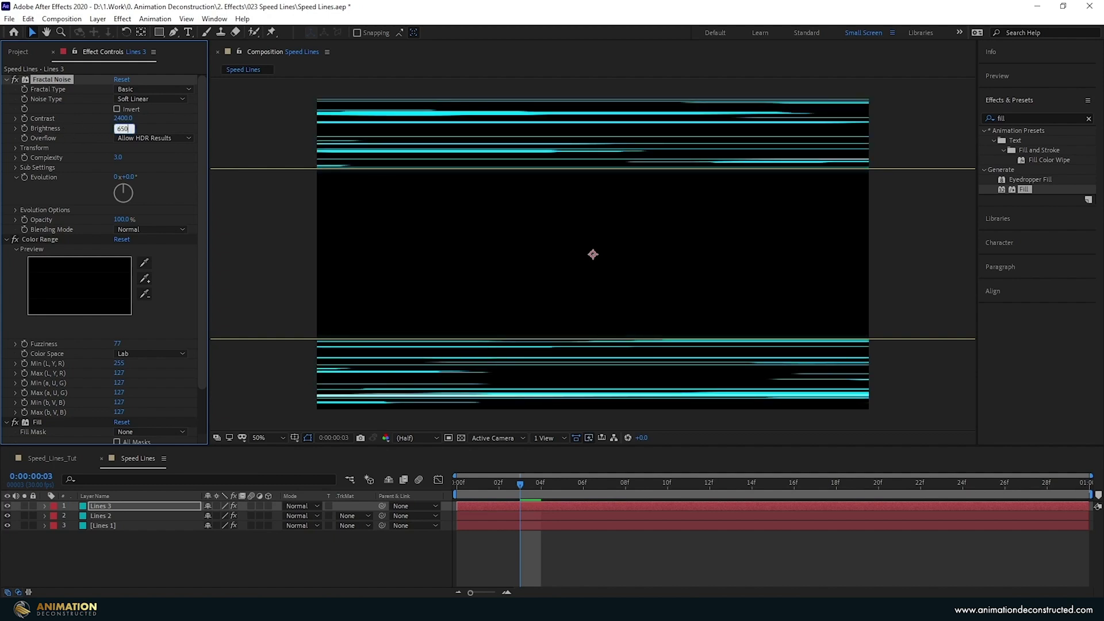
key("Return")
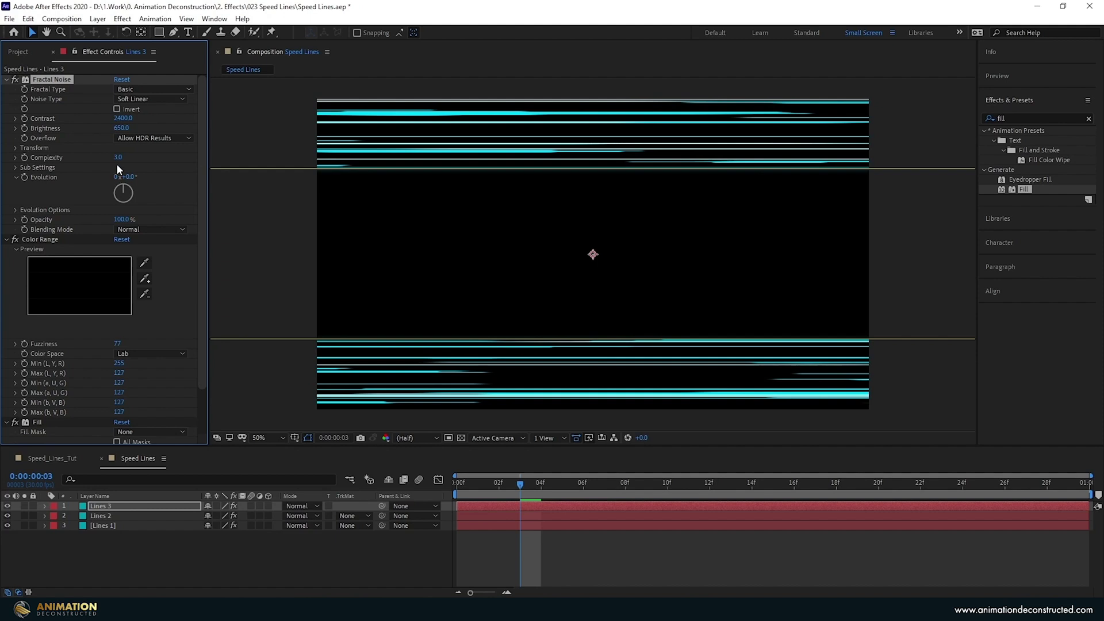
Set the noise Transform Scale Width to 2100 and Scale Height to 60.
left_click(16, 148)
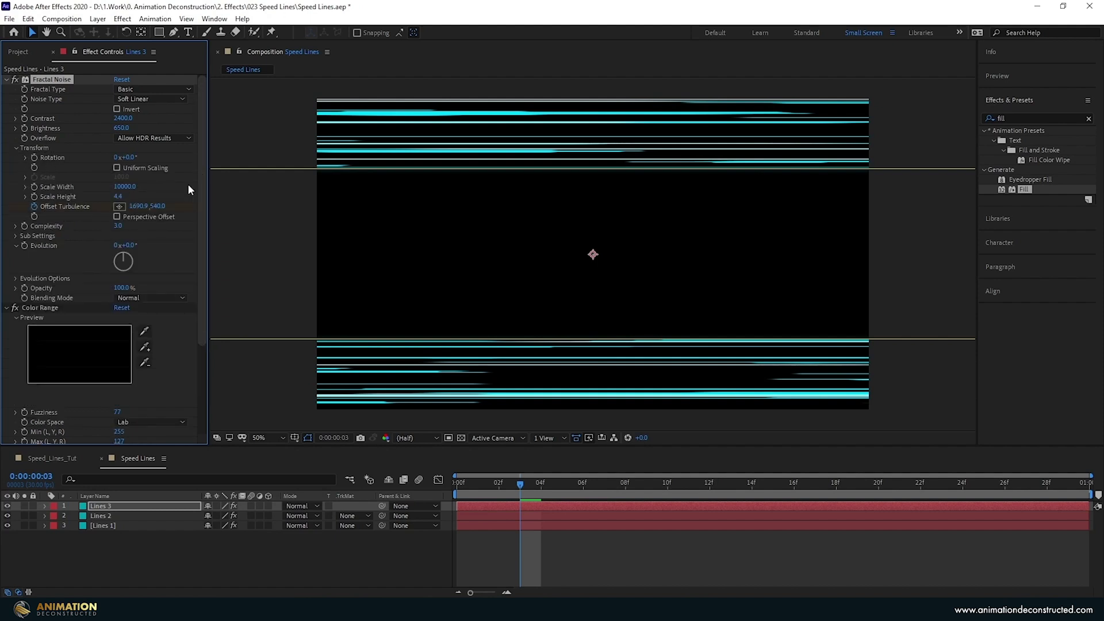
left_click(25, 187)
left_click(25, 197)
left_click(124, 187)
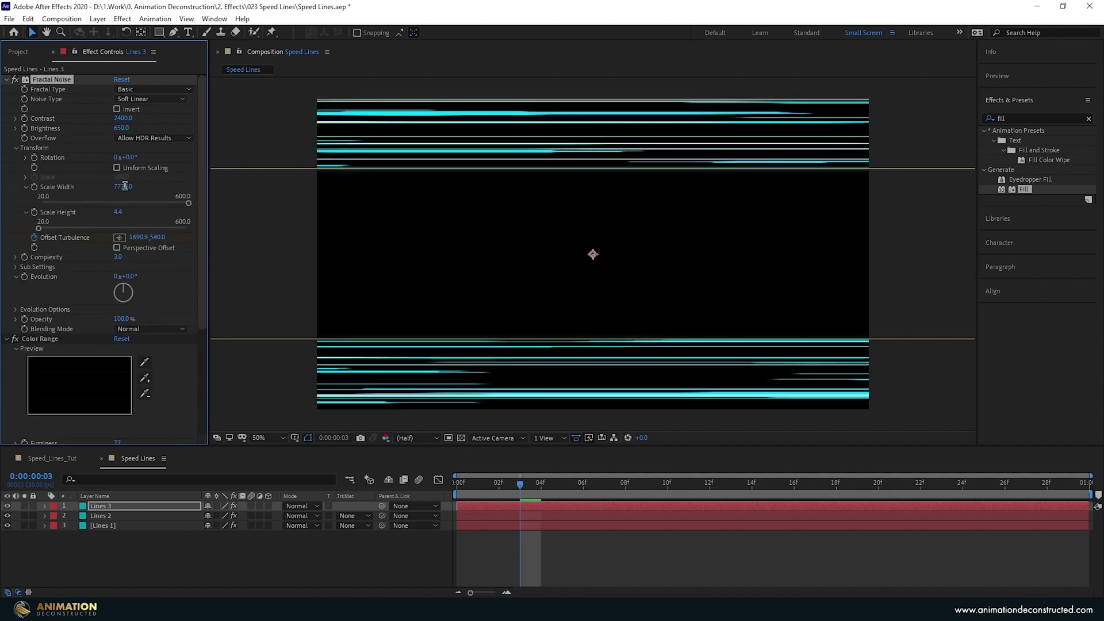
type("2100")
key("Return")
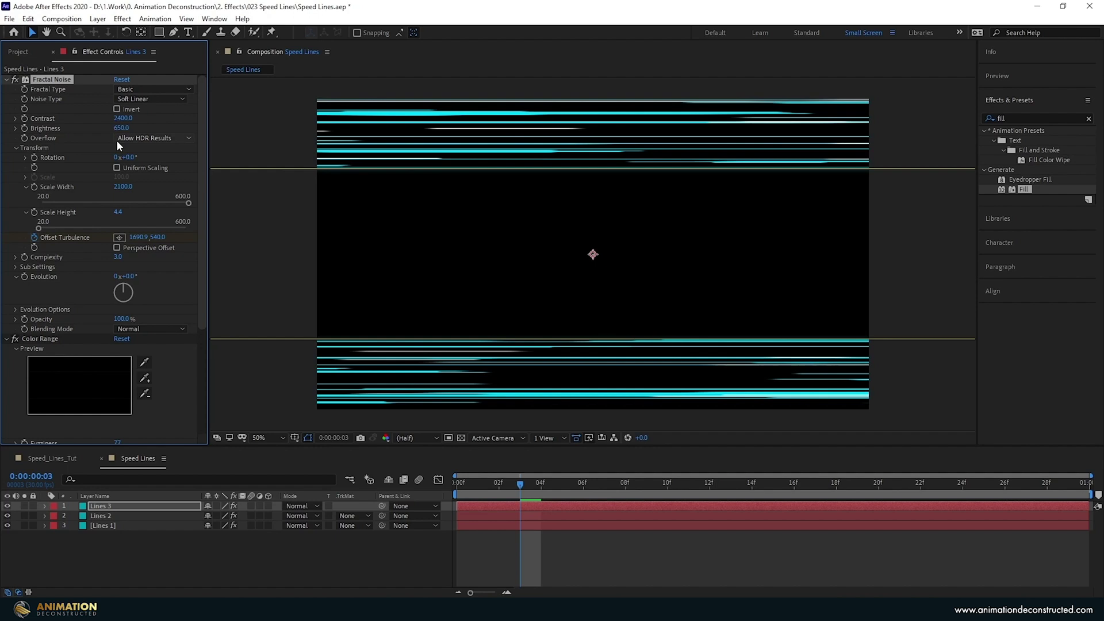
left_click(119, 214)
type("60")
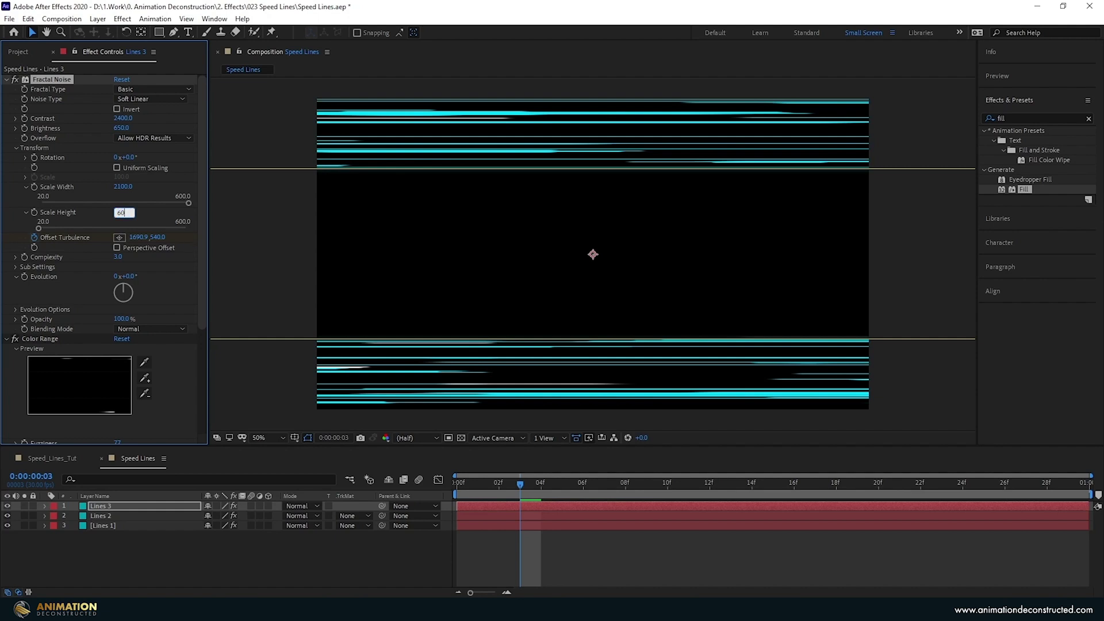
key("Return")
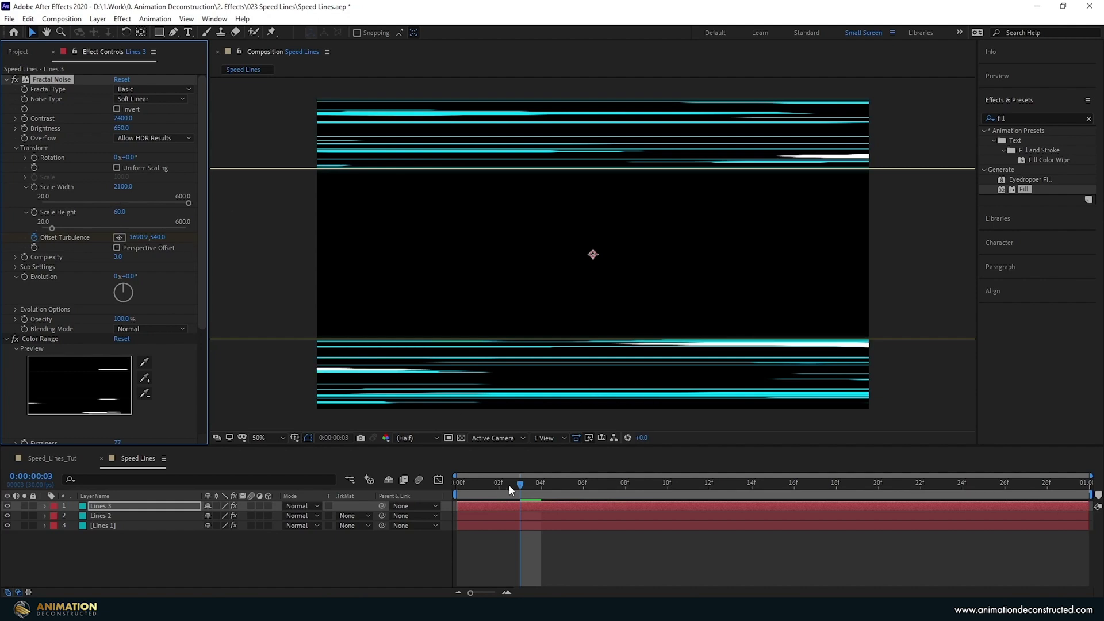
Preview the three-layer speed-line animation from the first frame.
left_click_drag(509, 485, 444, 495)
key("space")
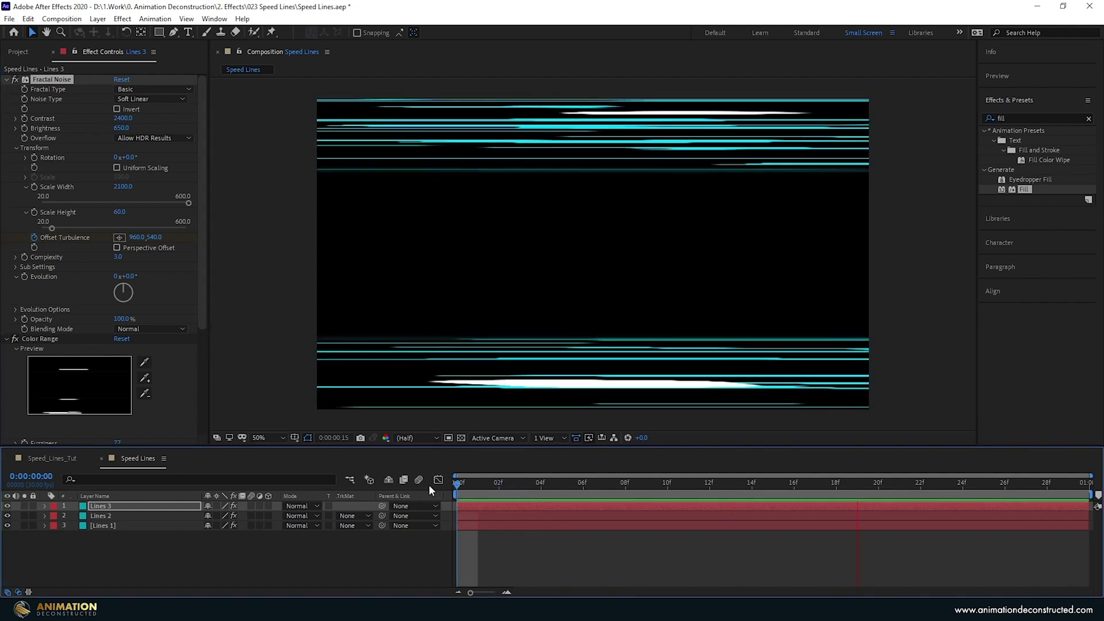
key("space")
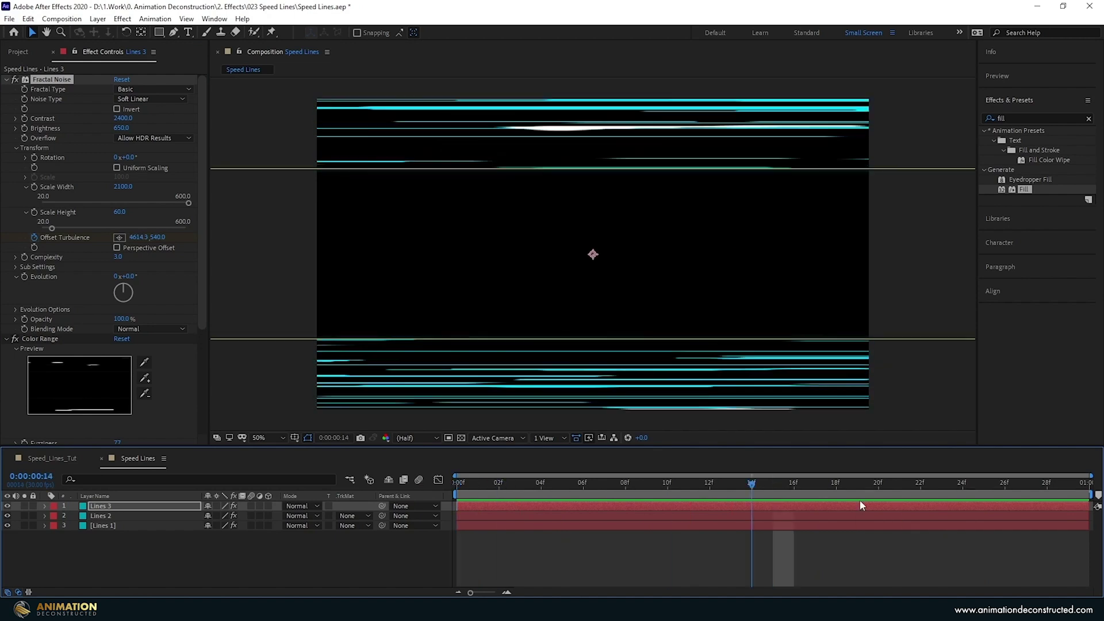
key("space")
Change the final Offset Turbulence keyframe on Lines 3 to 5100, 540 and preview.
left_click(169, 506)
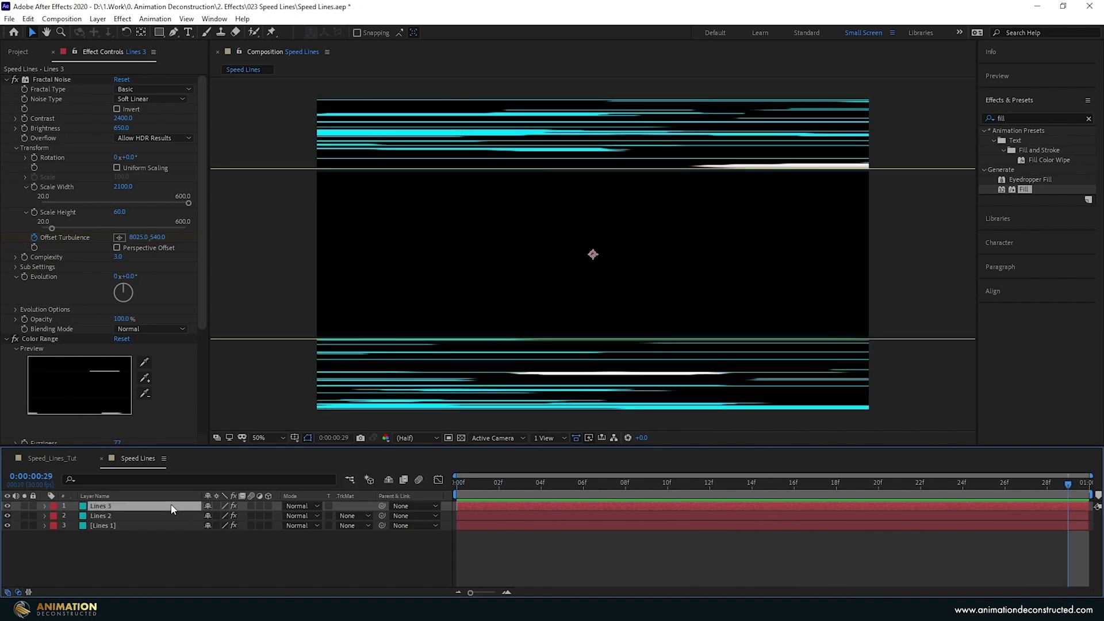
key("u")
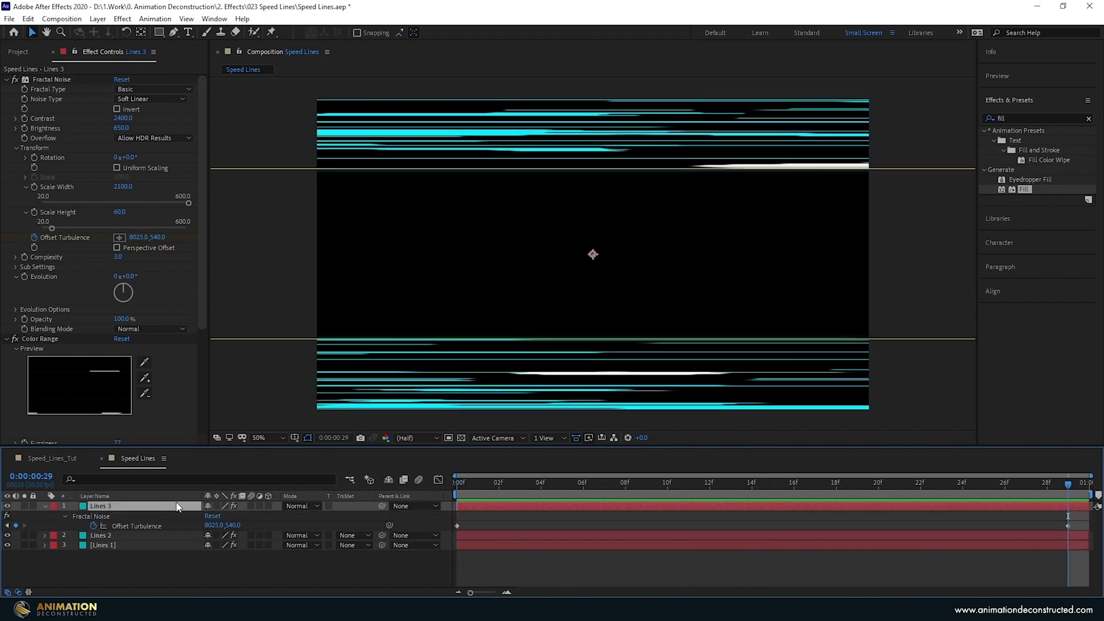
left_click_drag(212, 525, 189, 529)
left_click(212, 525)
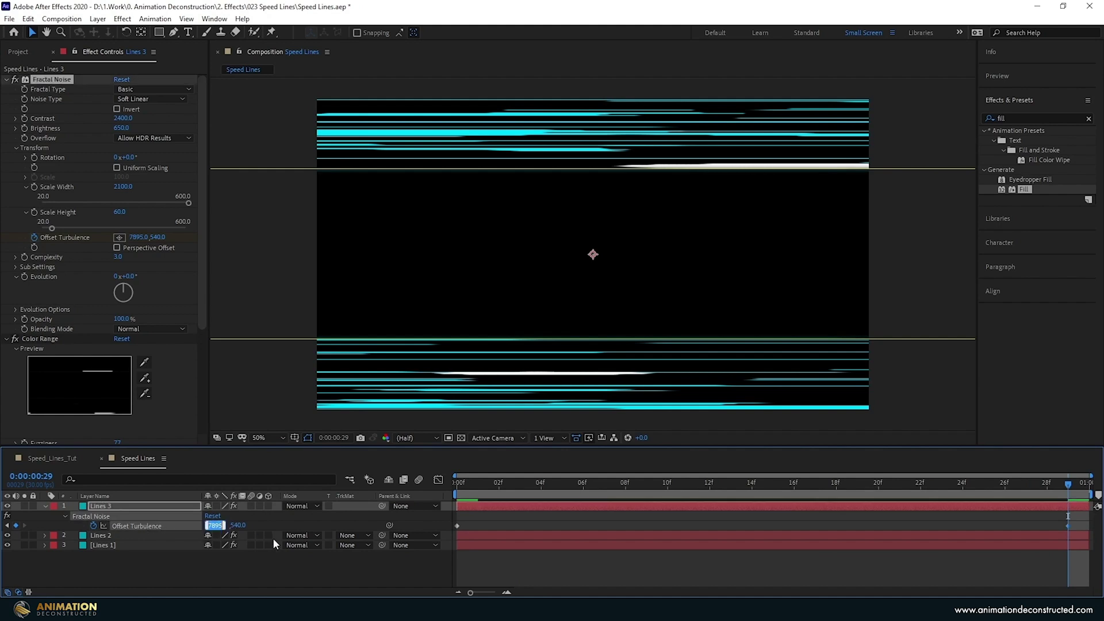
type("5100")
key("Return")
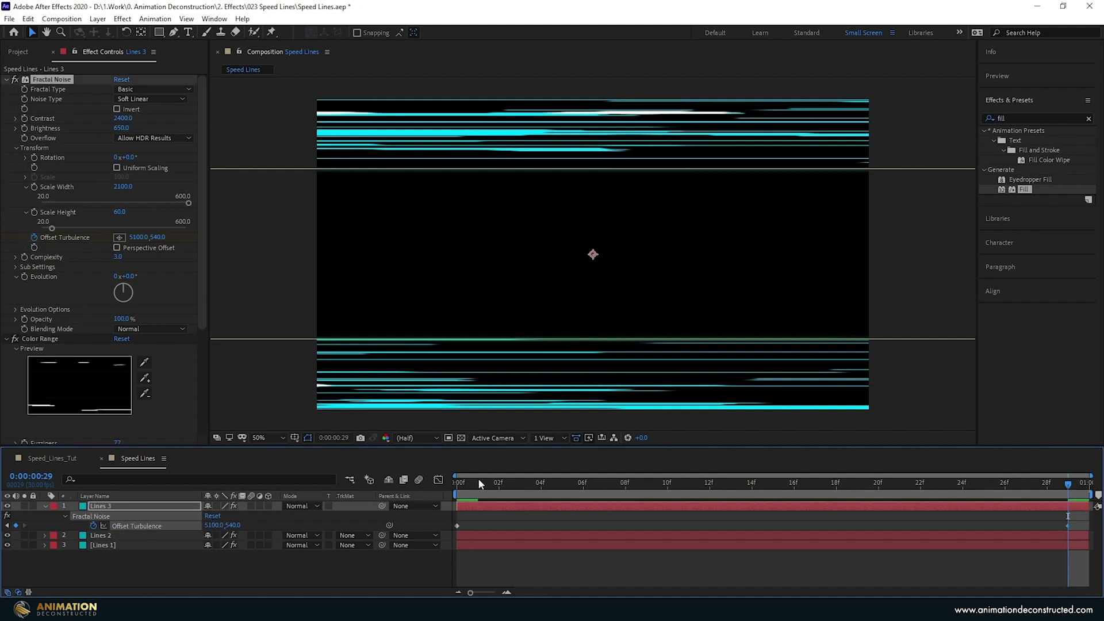
key("space")
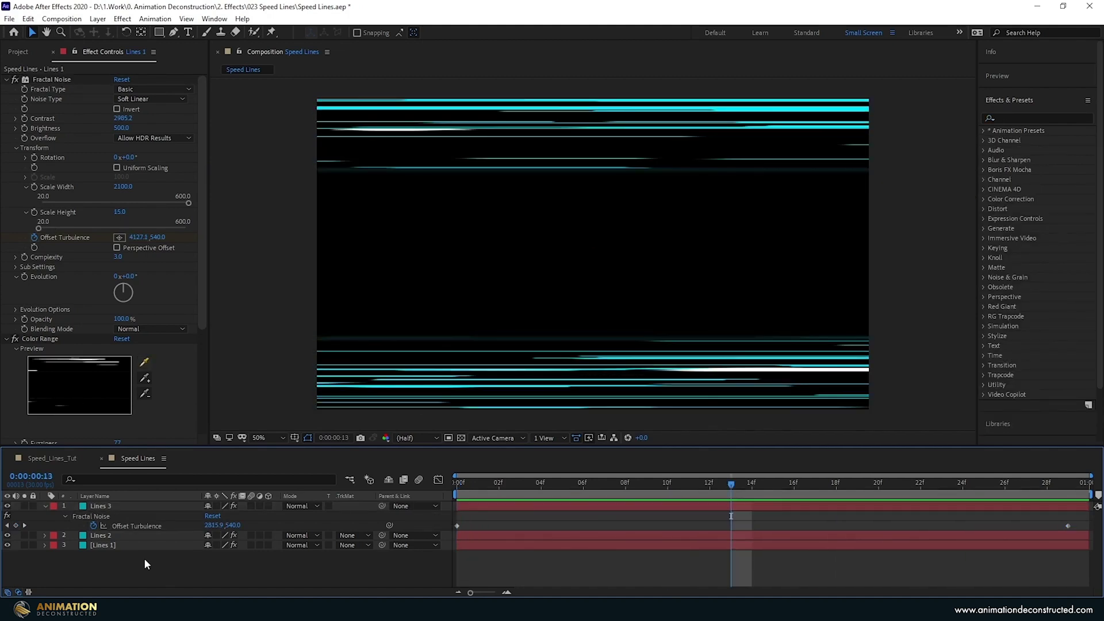
right_click(137, 568)
Add a new adjustment layer on top and apply Directional Blur to it.
mouse_move(181, 441)
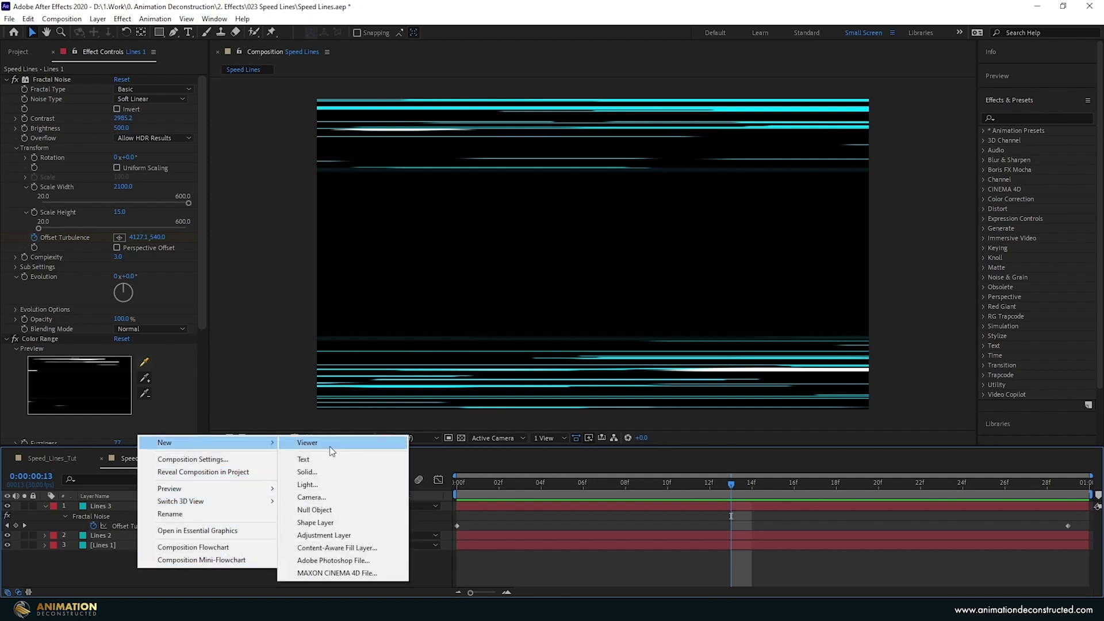
left_click(345, 534)
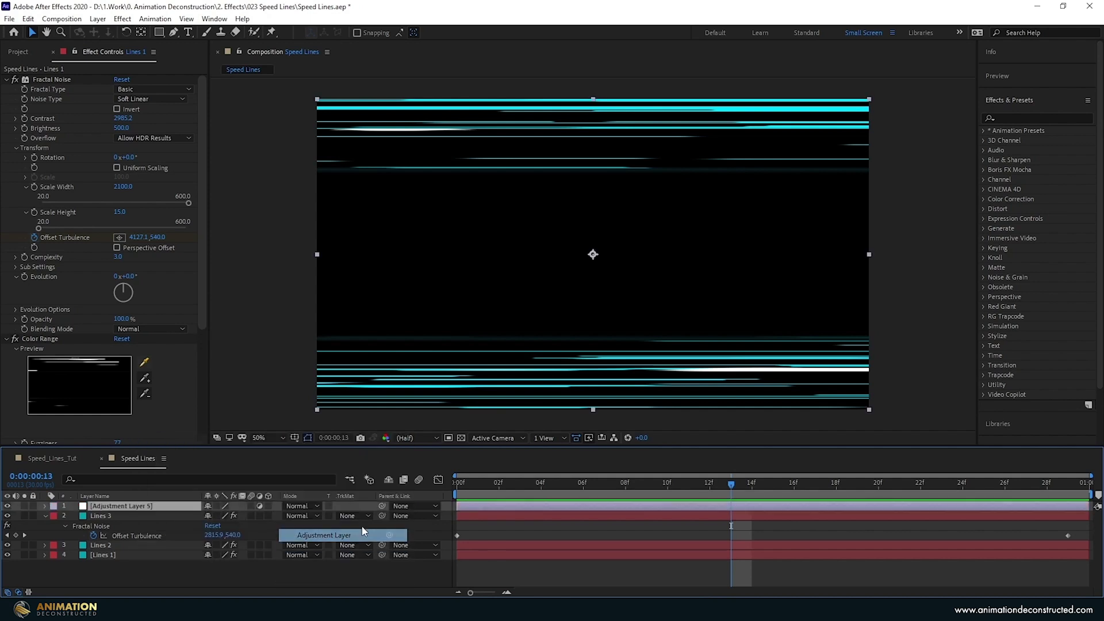
left_click(1011, 117)
type("direc")
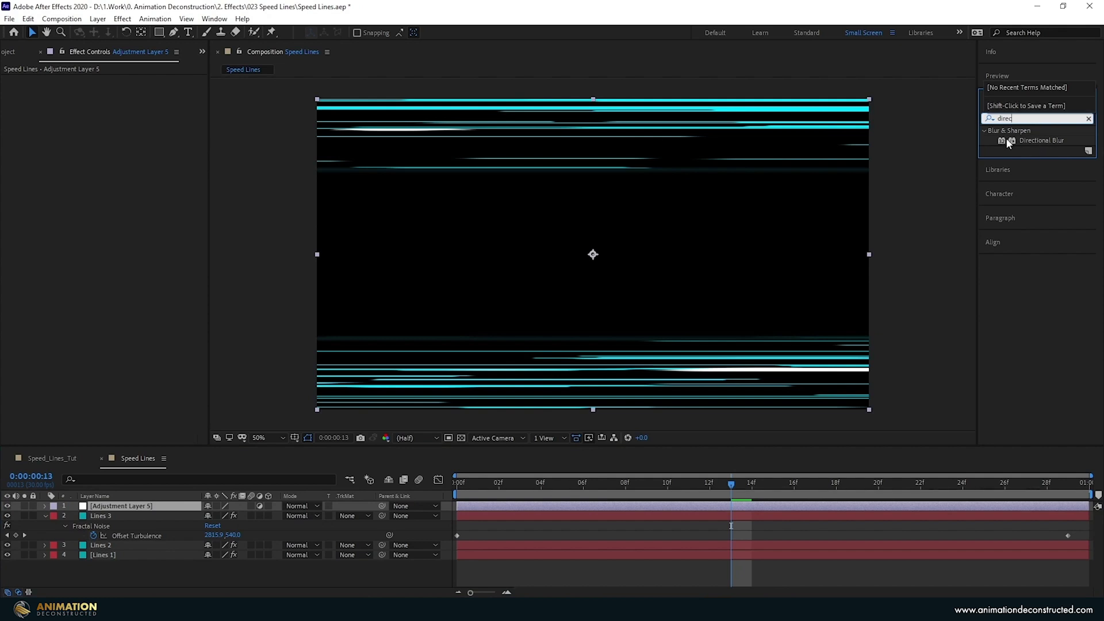
double_click(1041, 141)
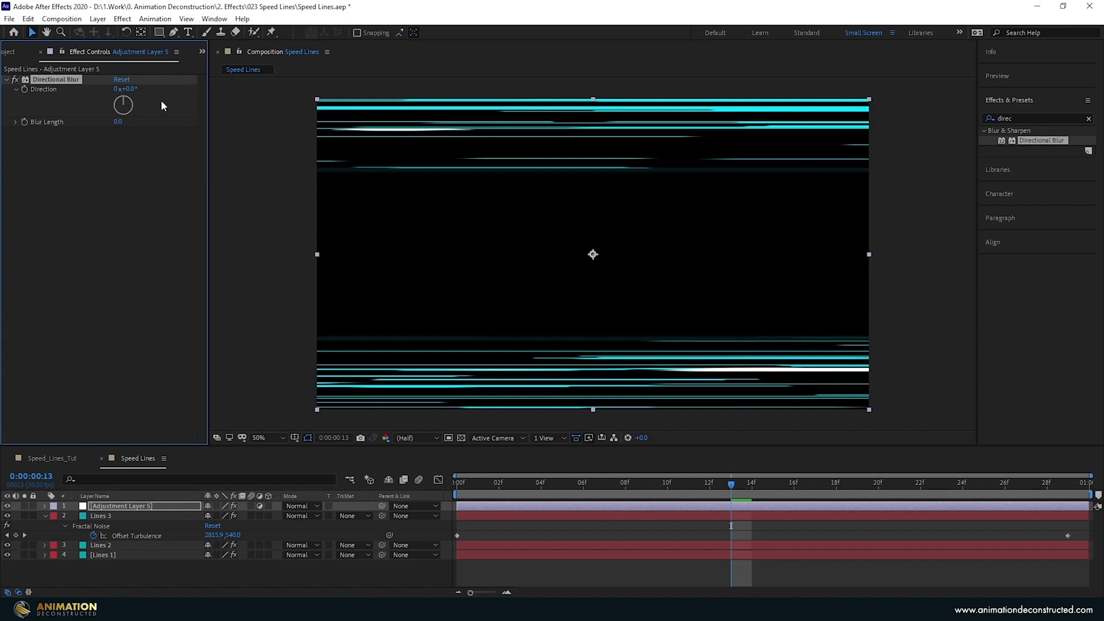
Set the blur Direction to 90° and Blur Length to 160, then preview from the start.
left_click_drag(127, 102, 135, 105)
left_click_drag(118, 122, 488, 137)
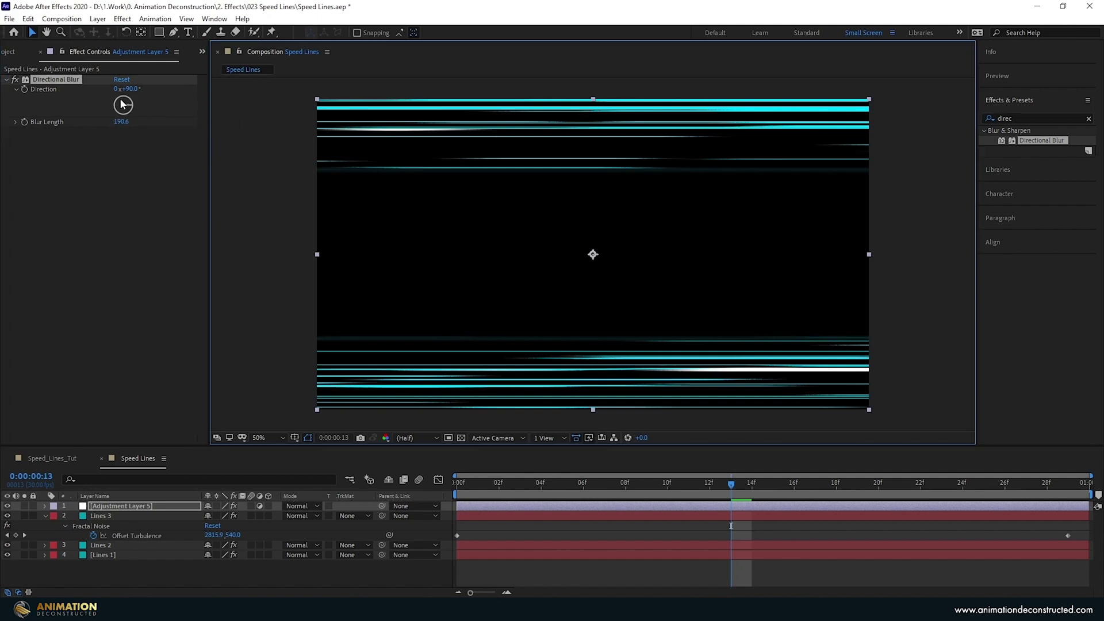
left_click(122, 122)
type("160")
key("Return")
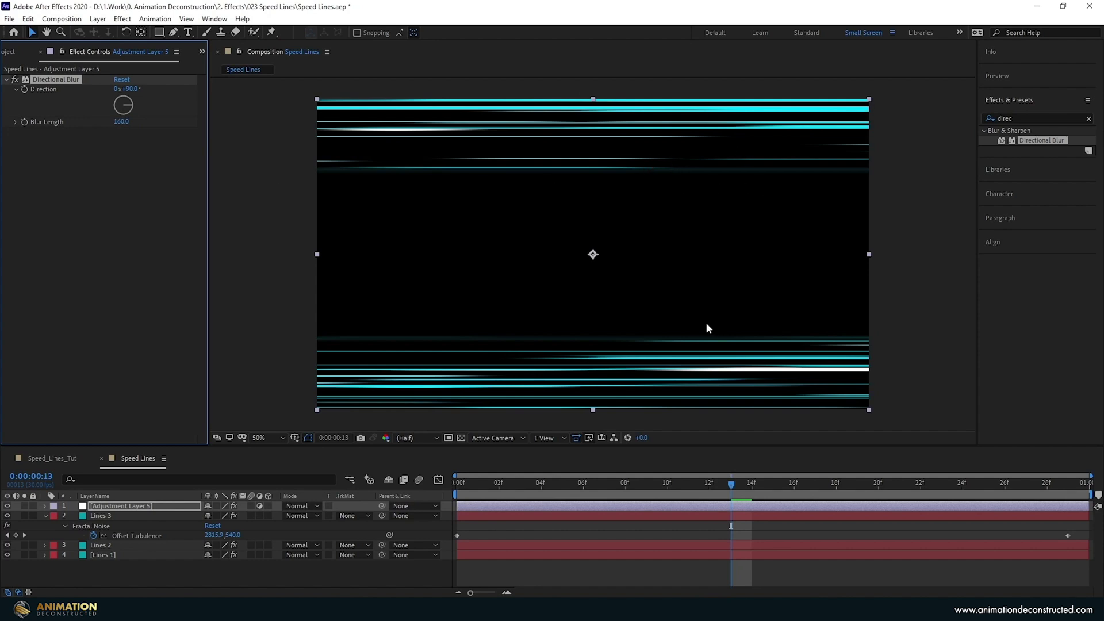
left_click_drag(485, 481, 443, 494)
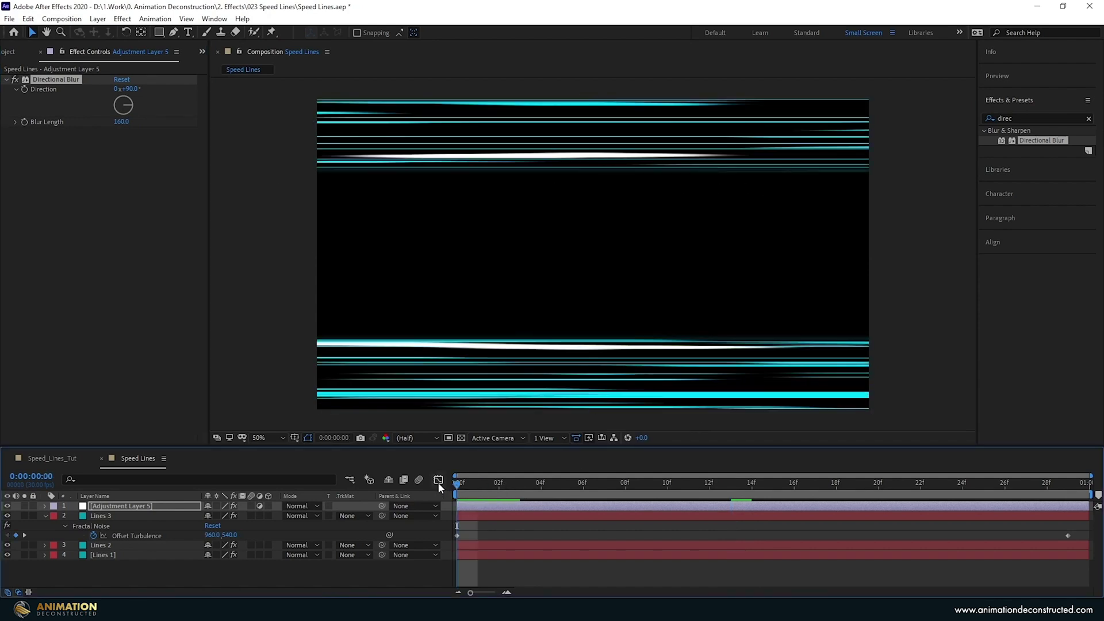
key("space")
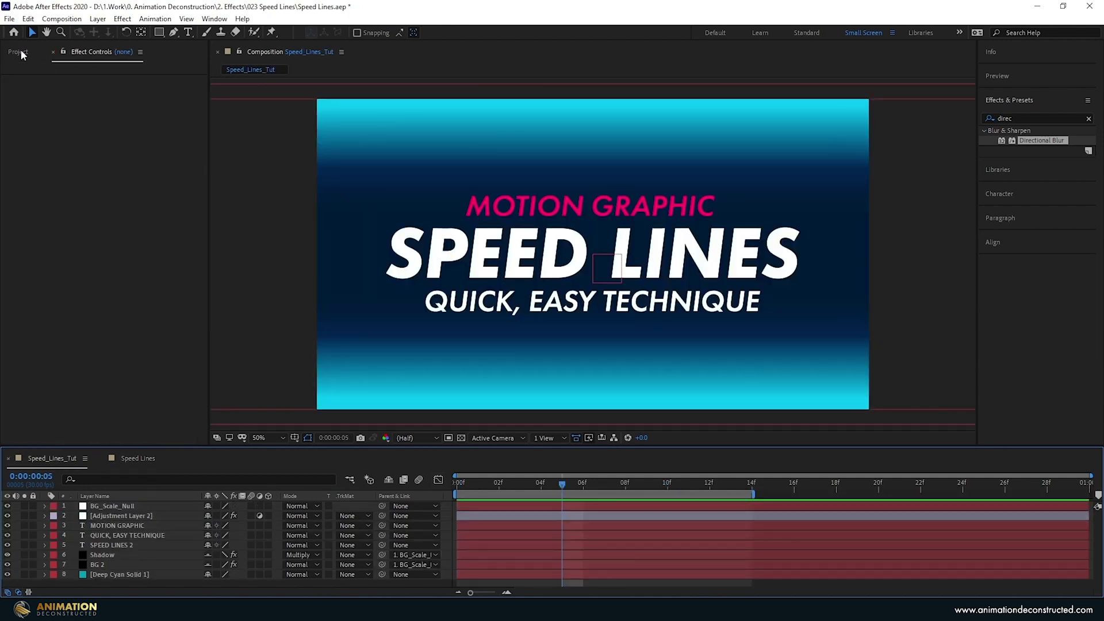
left_click(21, 52)
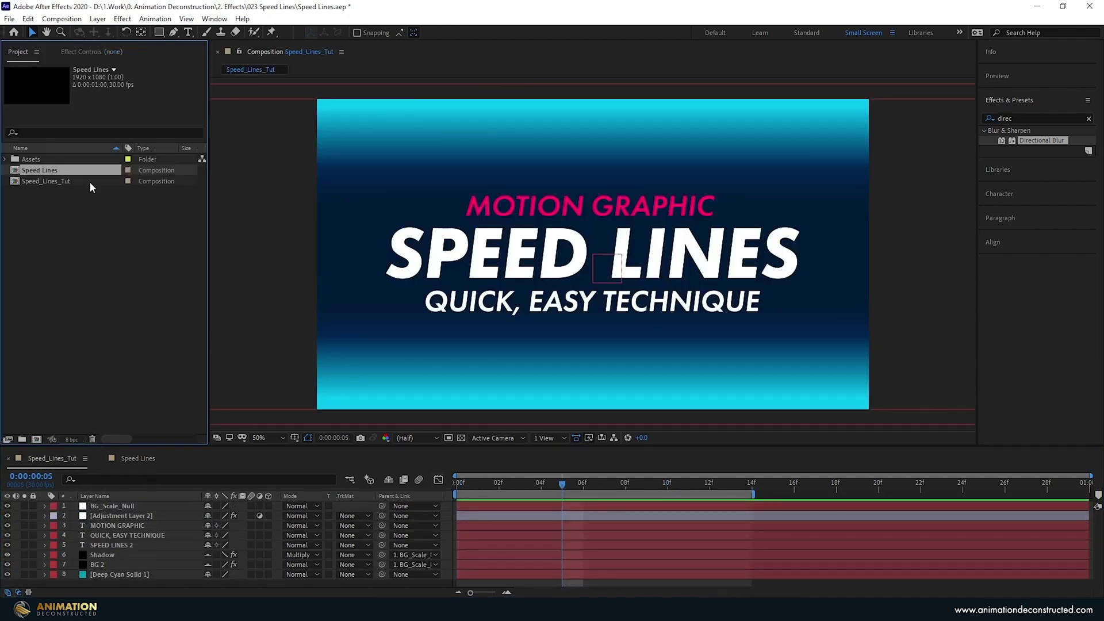
left_click_drag(48, 173, 174, 551)
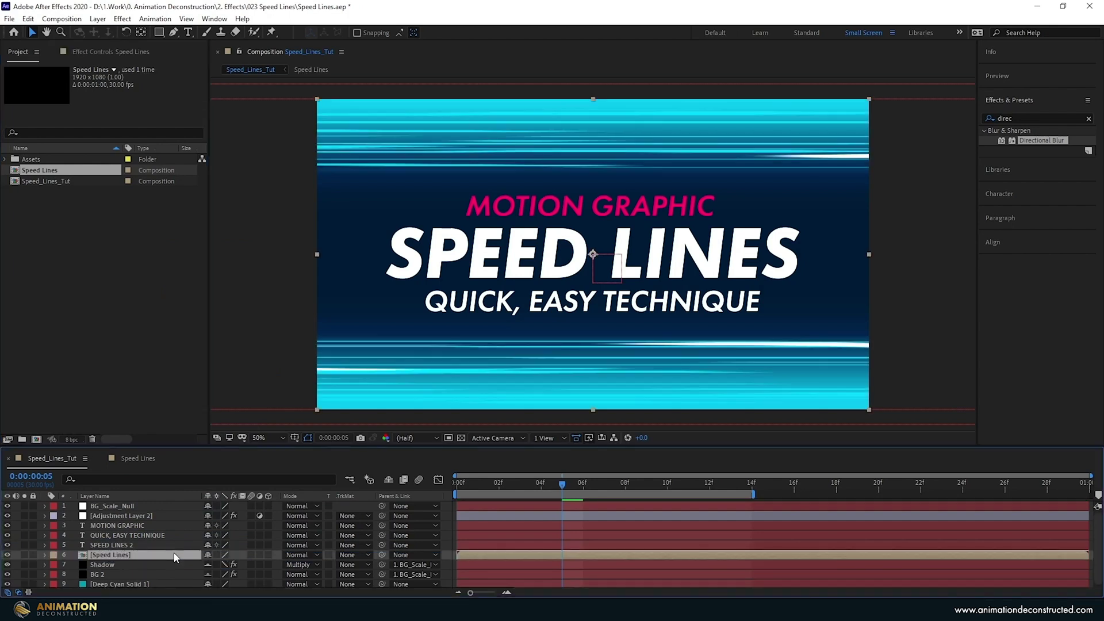
left_click(295, 554)
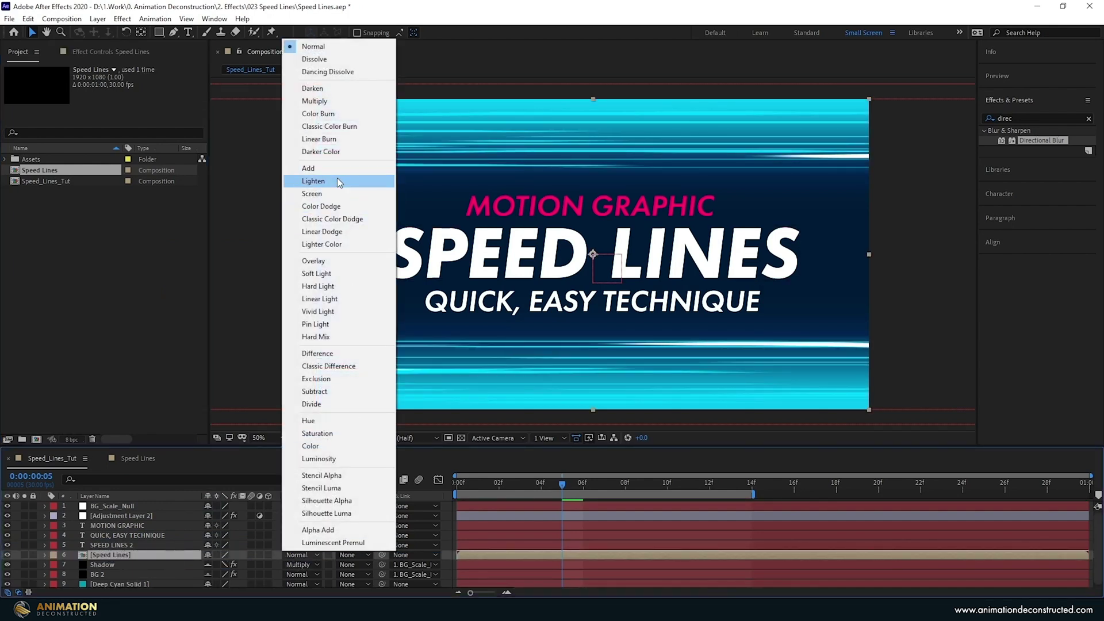
left_click(322, 169)
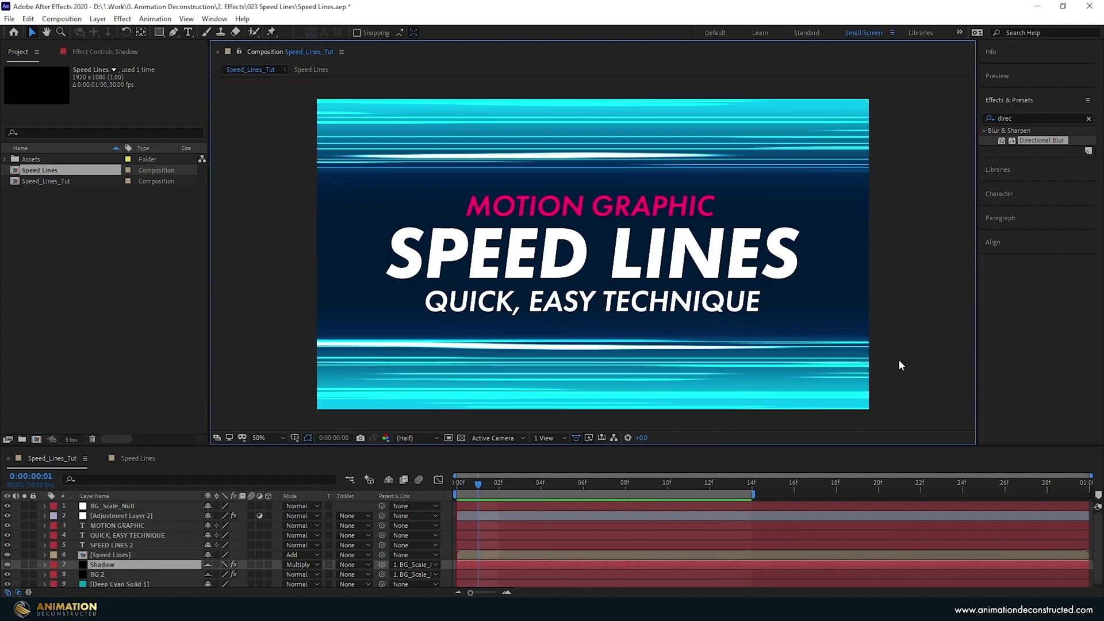
key("space")
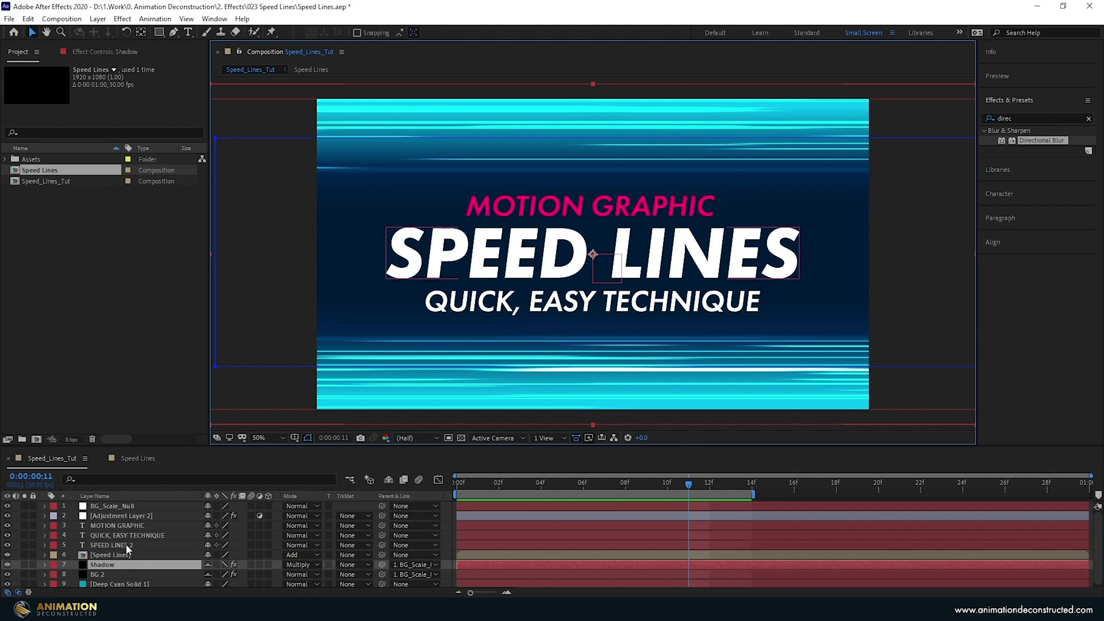
Apply Turbulent Displace to SPEED LINES 2 with Amount 15 and Size 20.
left_click(123, 546)
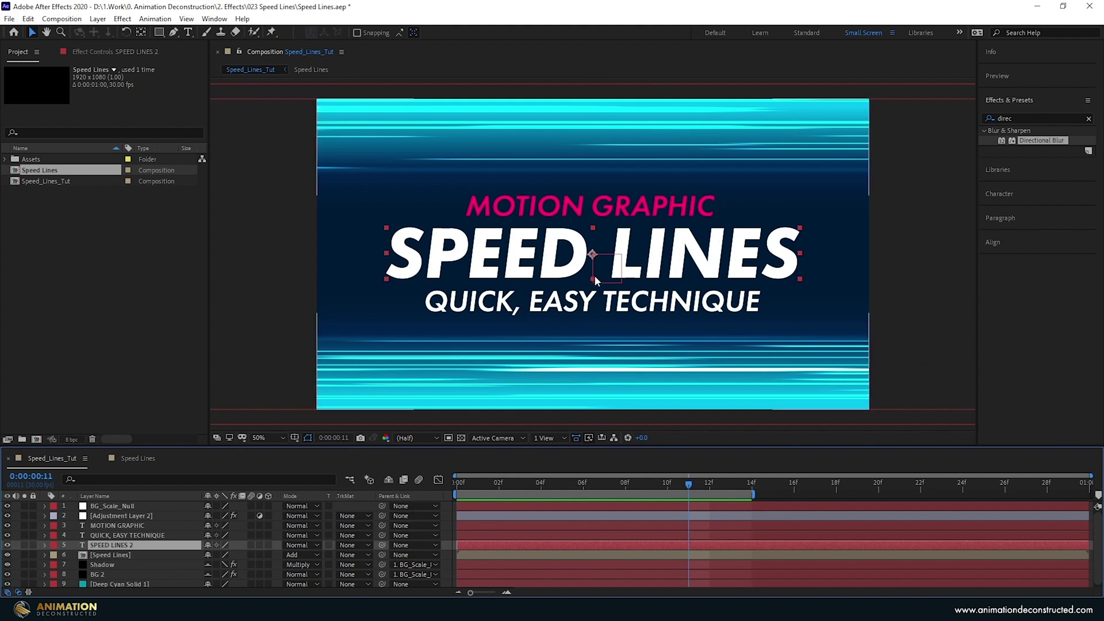
left_click(1031, 118)
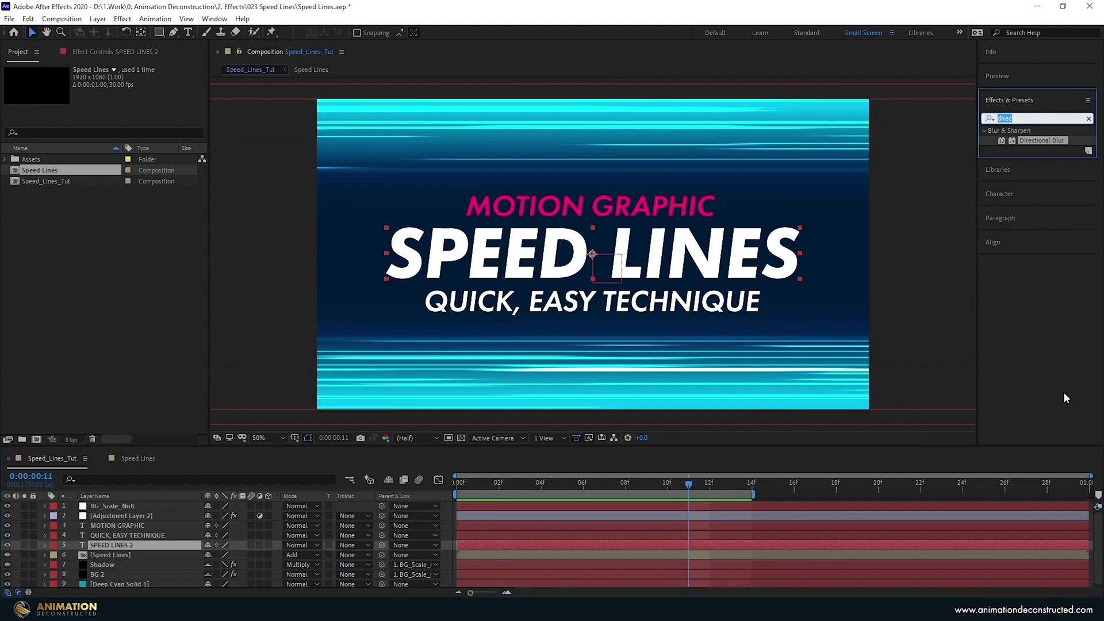
type("turb")
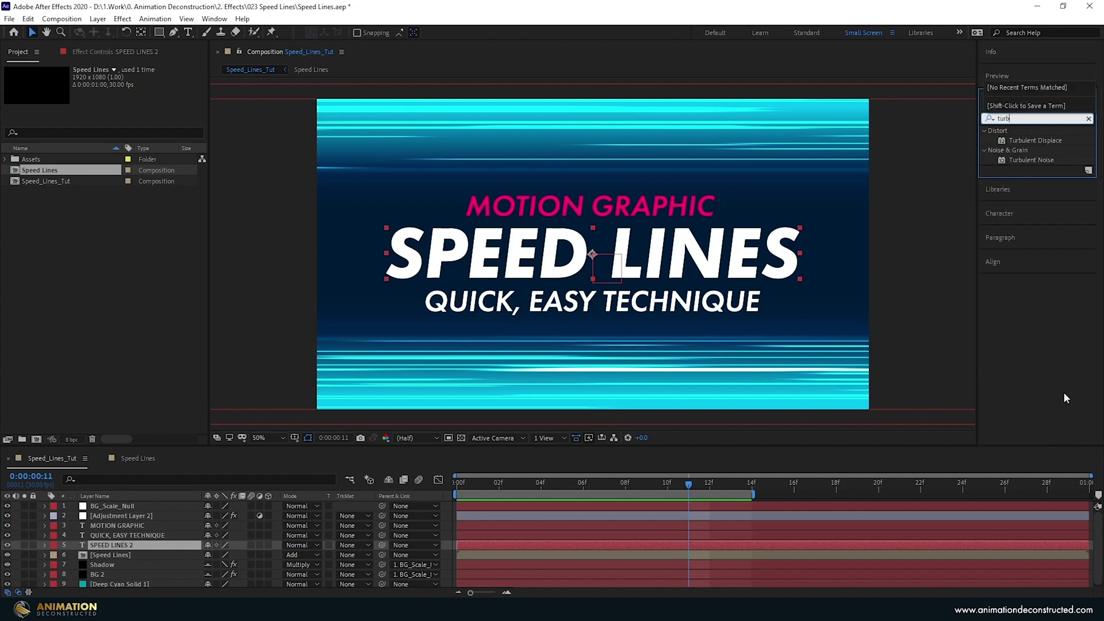
double_click(1034, 139)
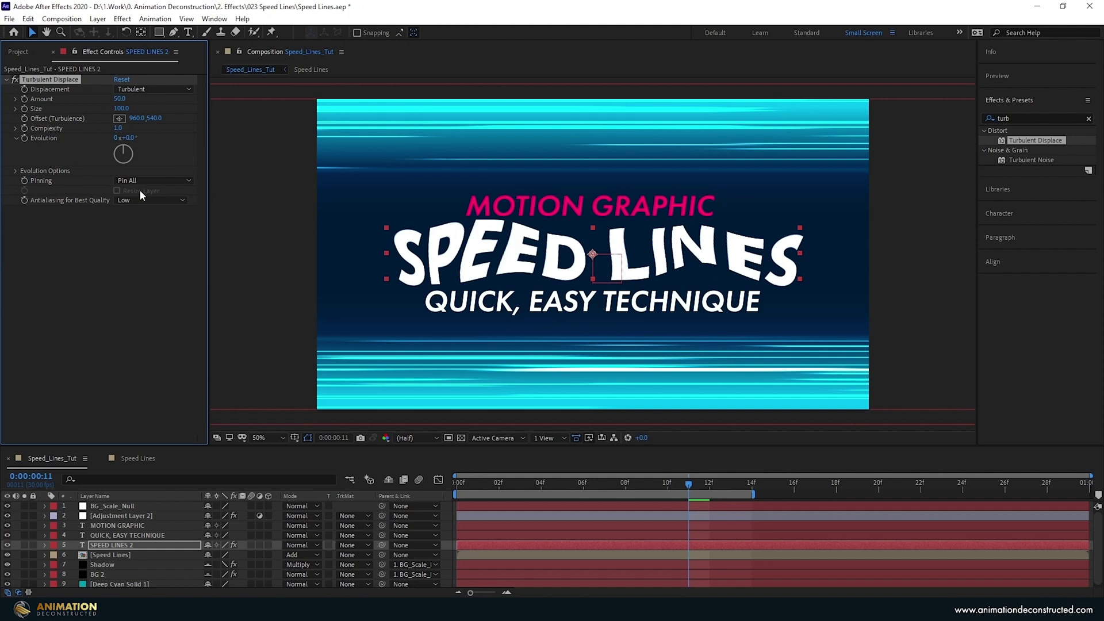
left_click(119, 99)
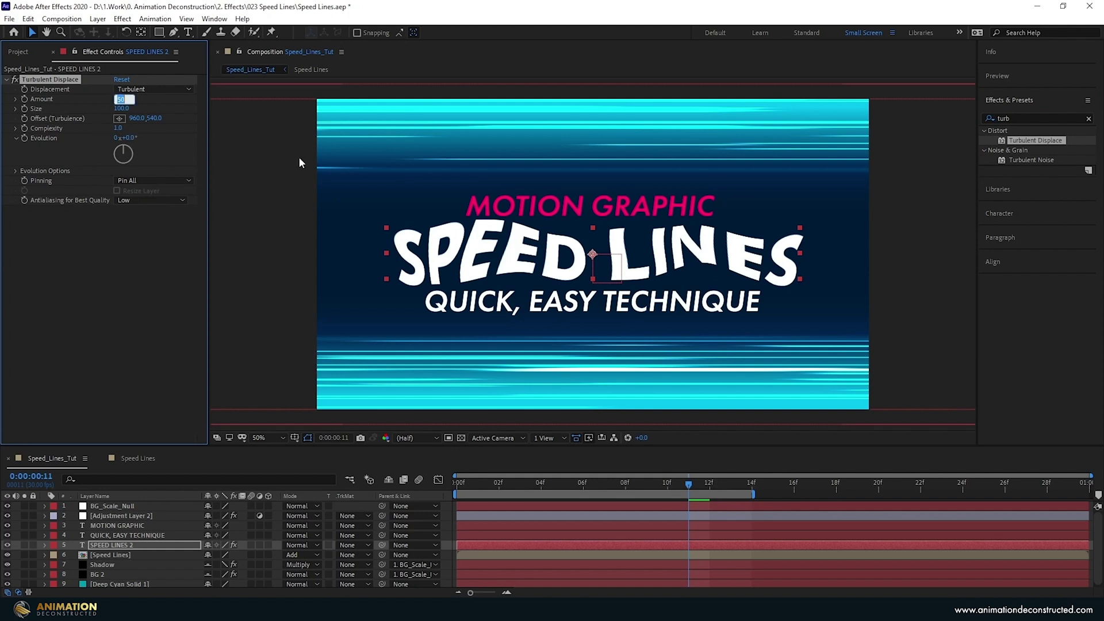
type("15")
key("Return")
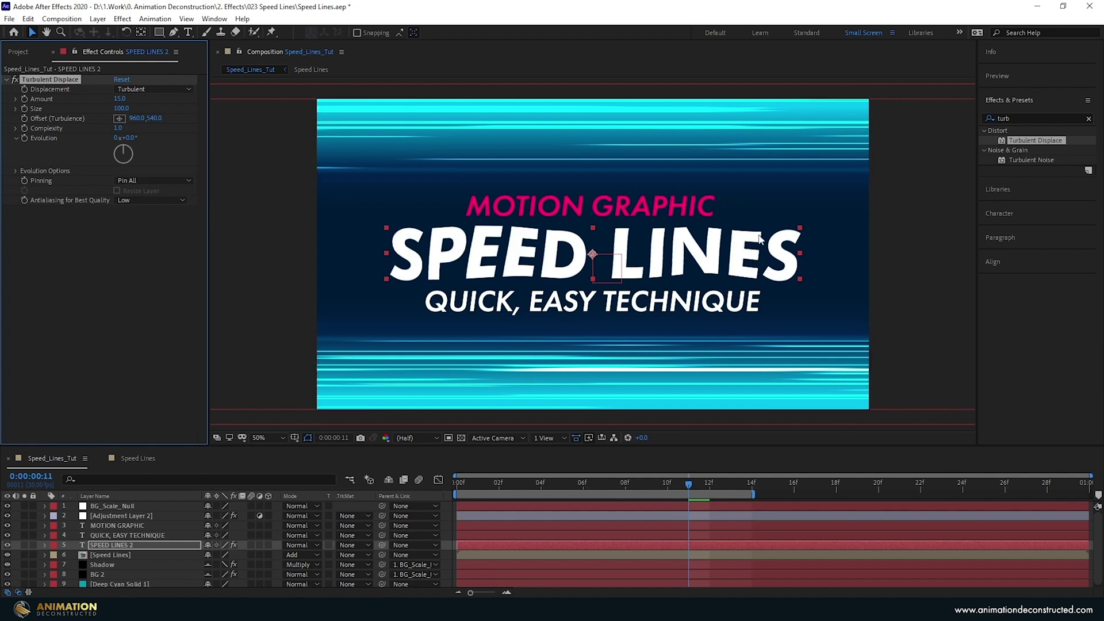
left_click(123, 108)
key("Return")
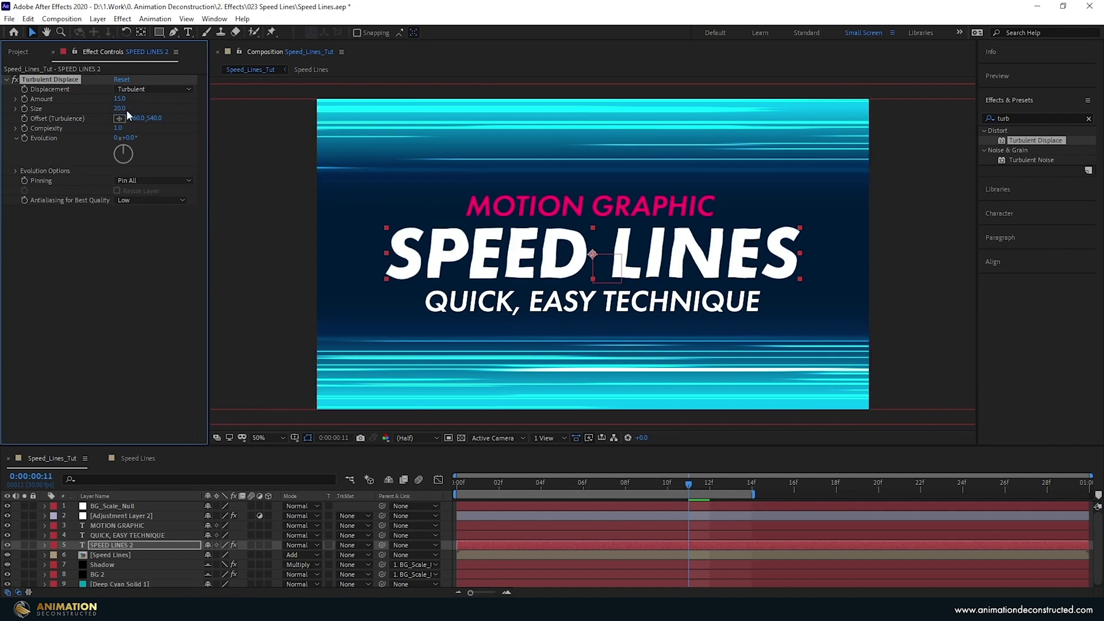
Keyframe Evolution from 0 at the first frame to 4 revolutions at frame 14, then preview.
left_click(25, 138)
left_click(731, 484)
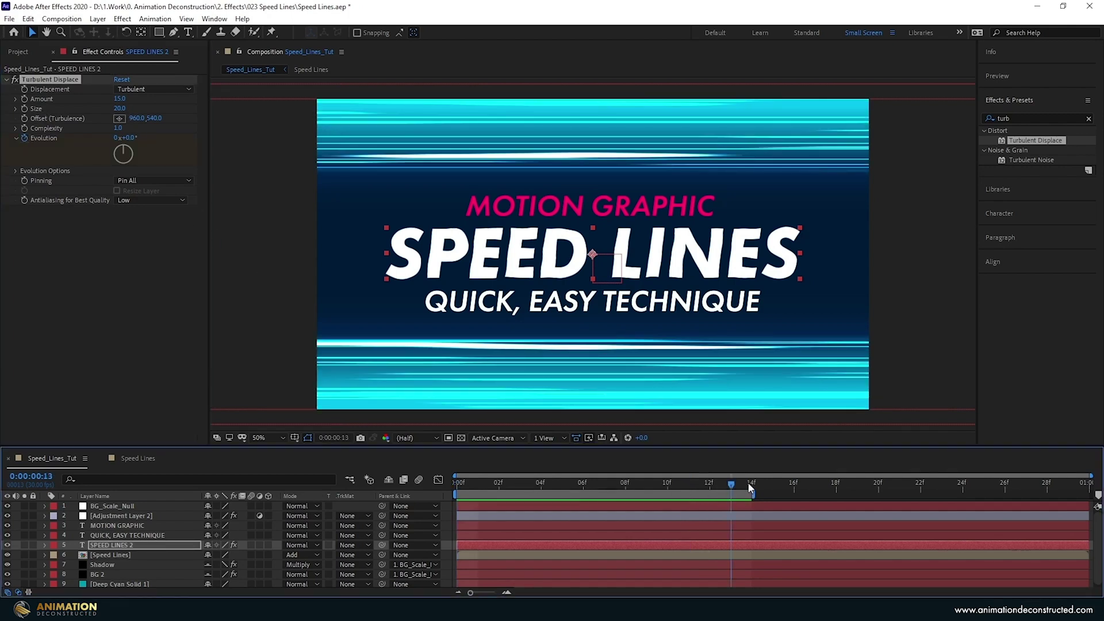
left_click(749, 488)
left_click(132, 138)
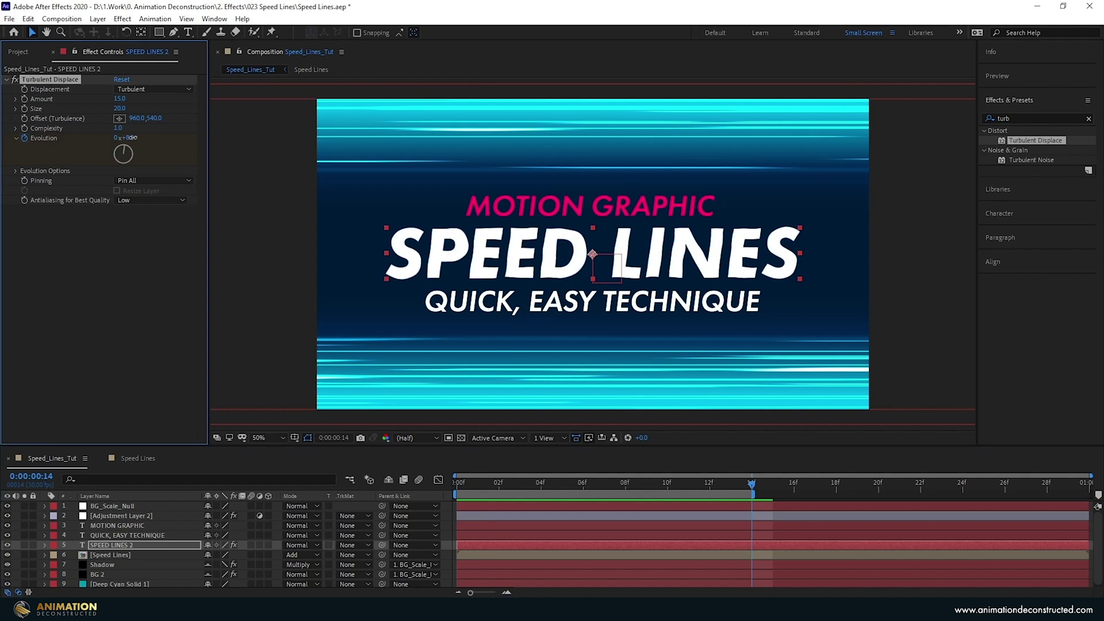
left_click(117, 138)
type("4")
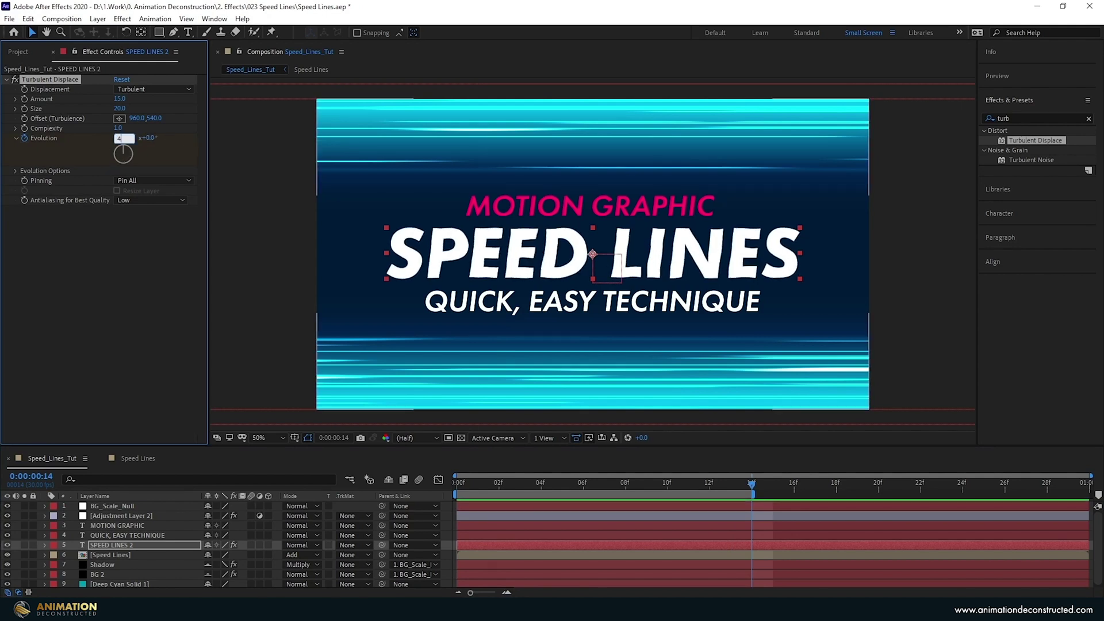
key("Return")
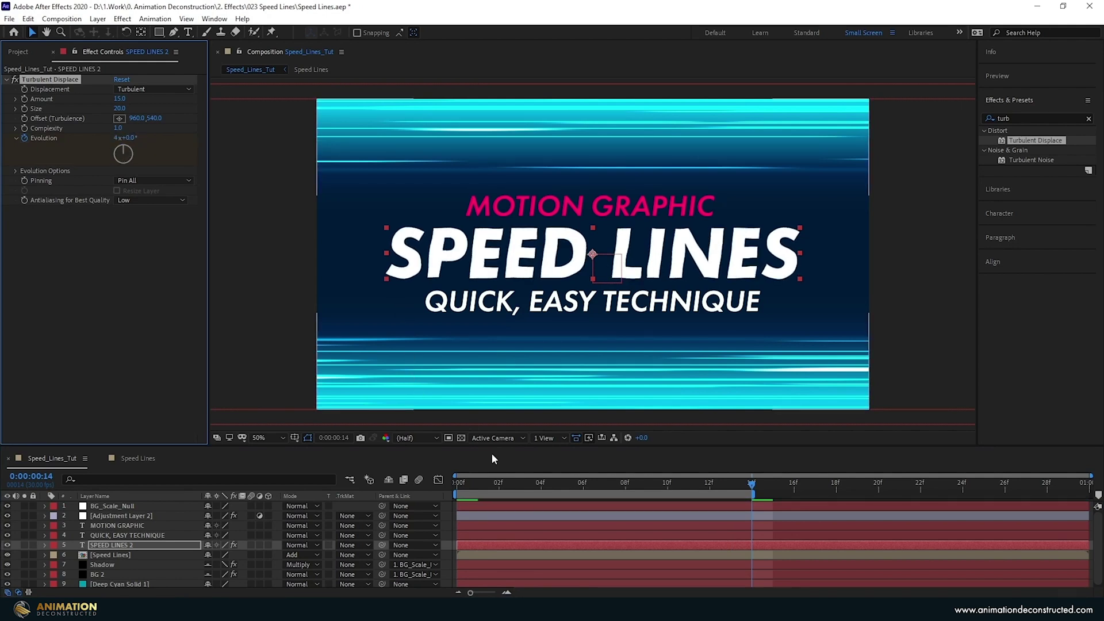
key("Home")
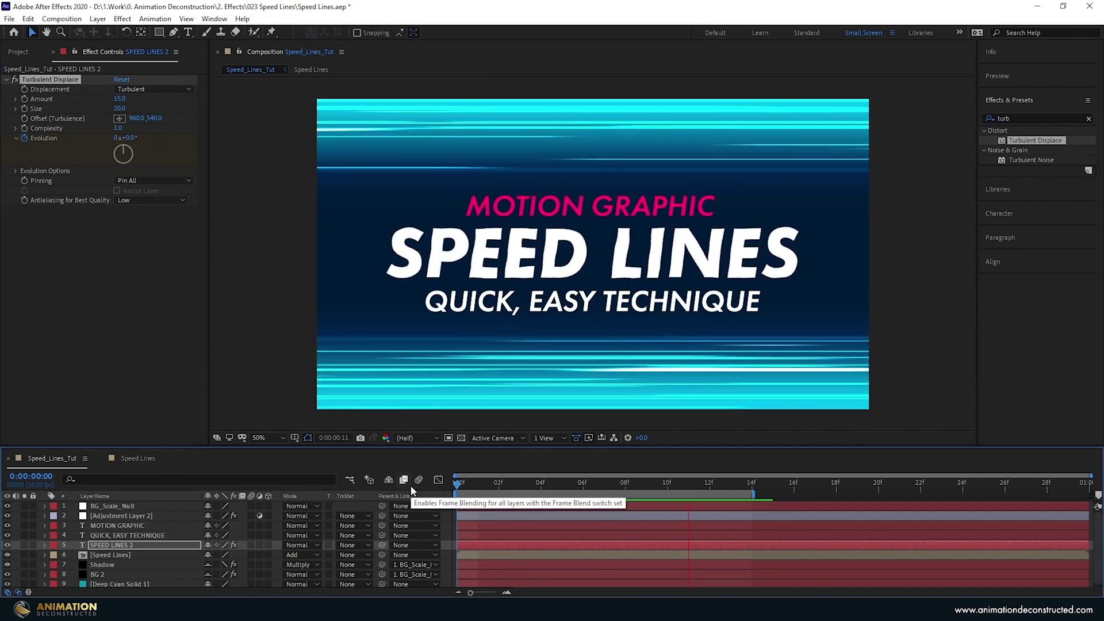
key("space")
Give SPEED LINES 2's Position a wiggle(3,5,5) expression and preview the jitter.
left_click(143, 544)
key("p")
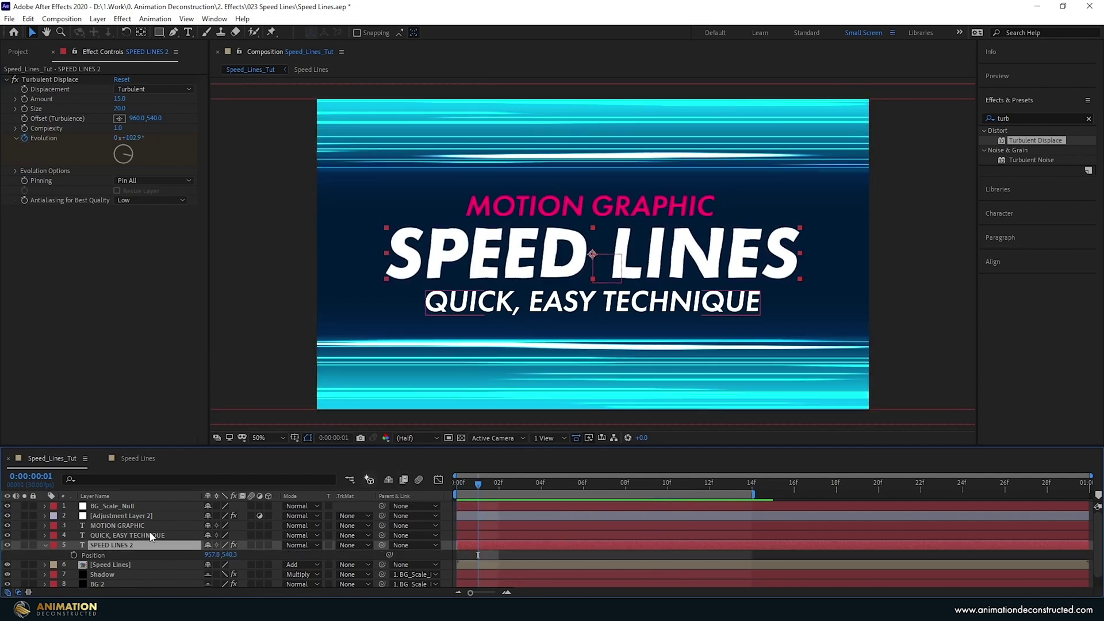
left_click(74, 555, "alt")
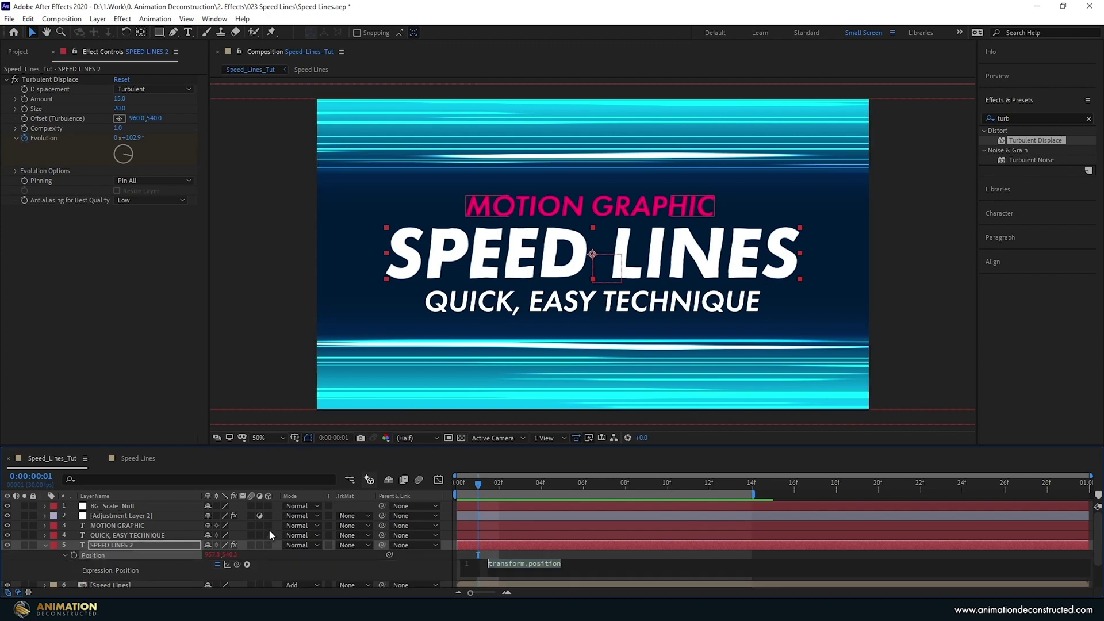
type("wig")
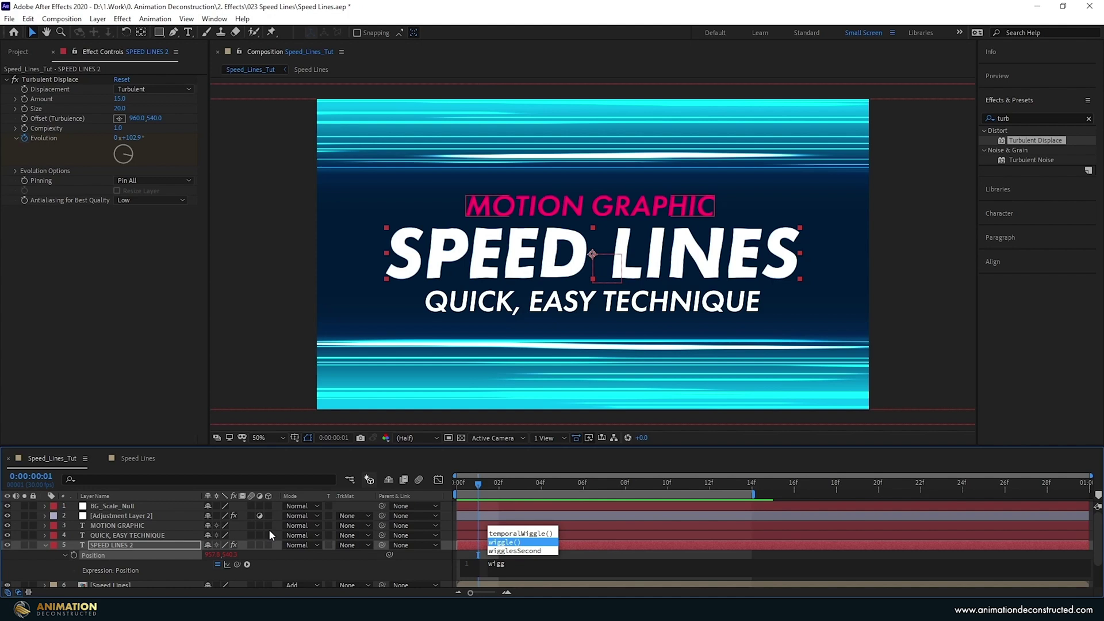
type("g")
key("Return")
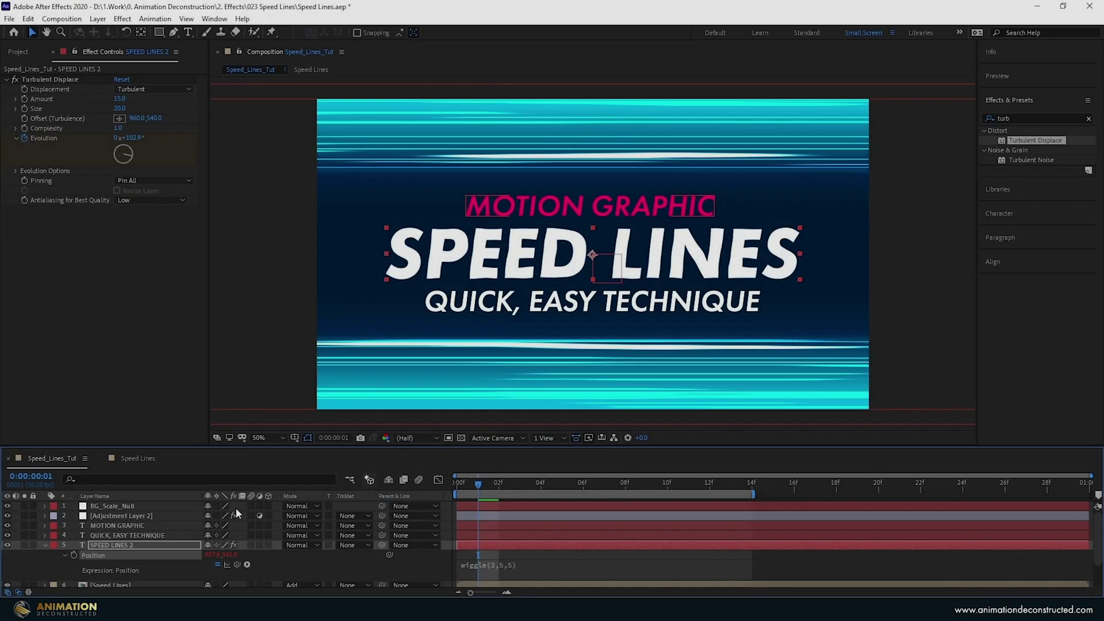
key("space")
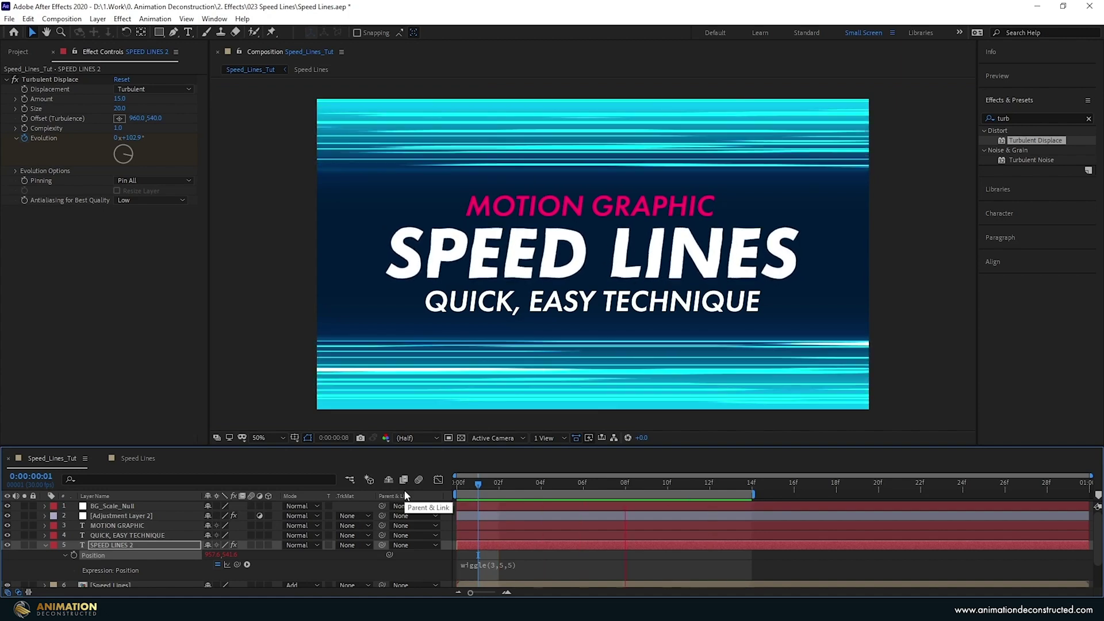
key("space")
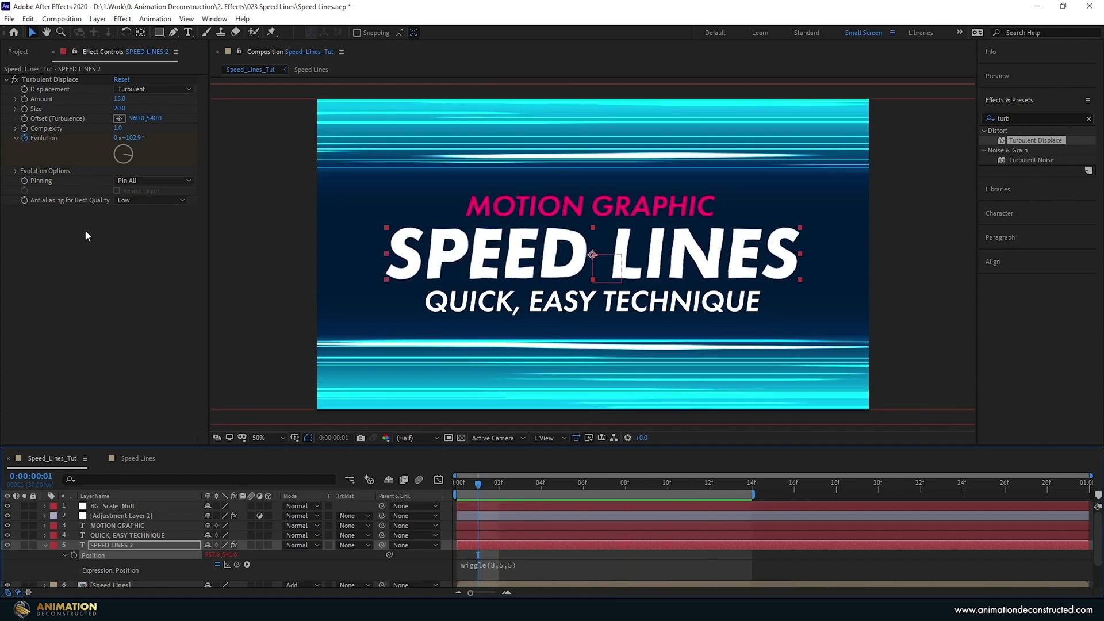
Apply Glow to SPEED LINES 2 with an Intensity of 0.5.
double_click(1018, 118)
type("glow")
left_click_drag(1026, 189, 143, 259)
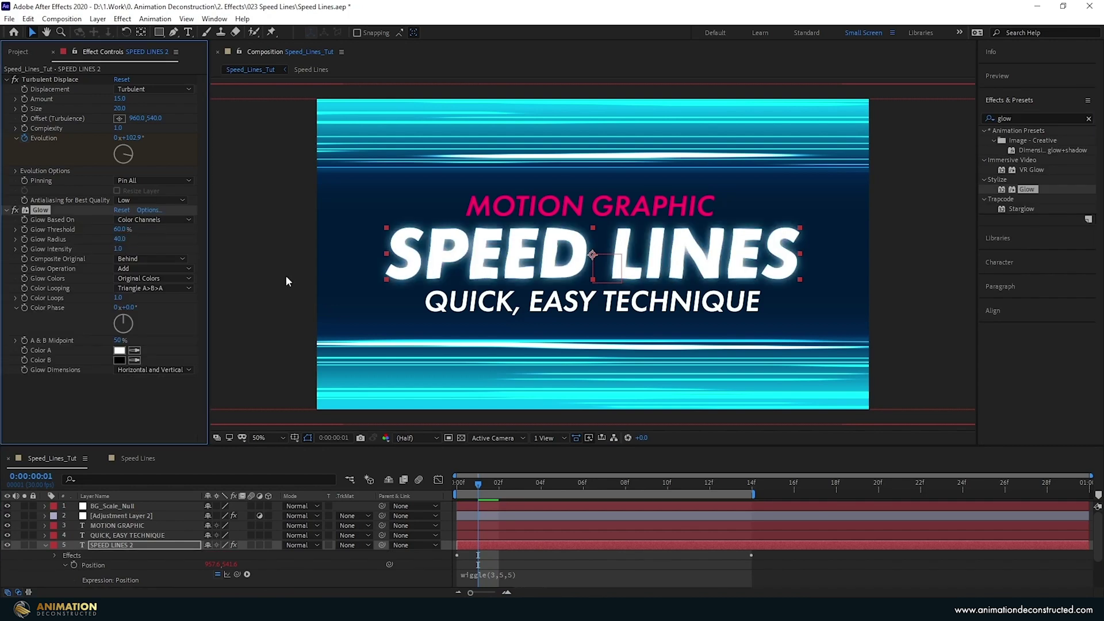
left_click(118, 249)
type("0.5")
key("Return")
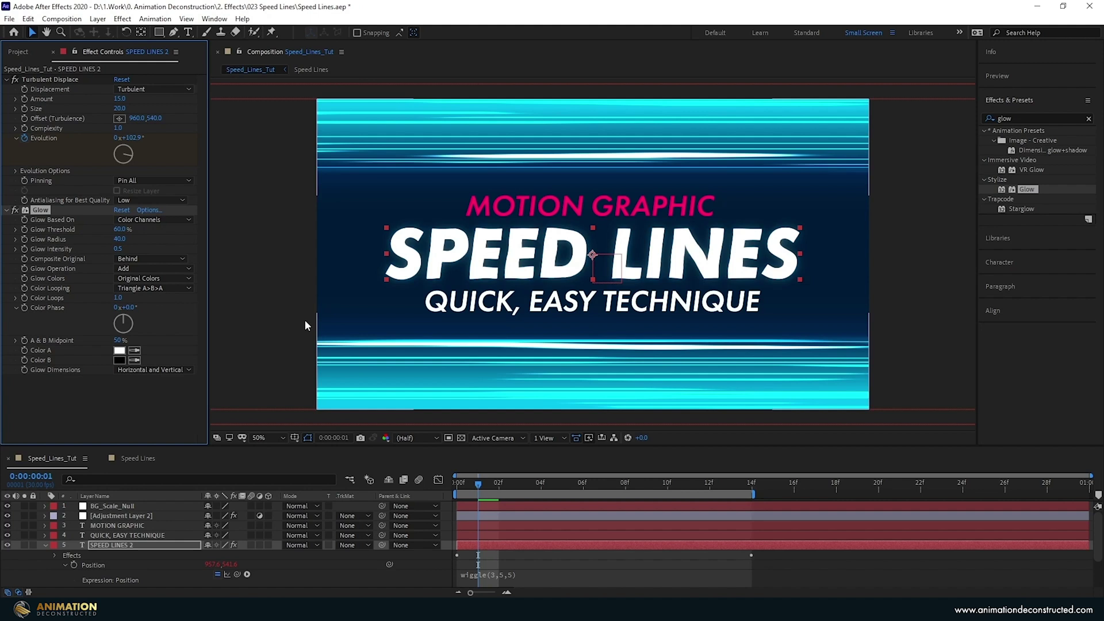
Paste the Turbulent Displace and Glow effects onto MOTION GRAPHIC and QUICK, EASY TECHNIQUE.
left_click(43, 78)
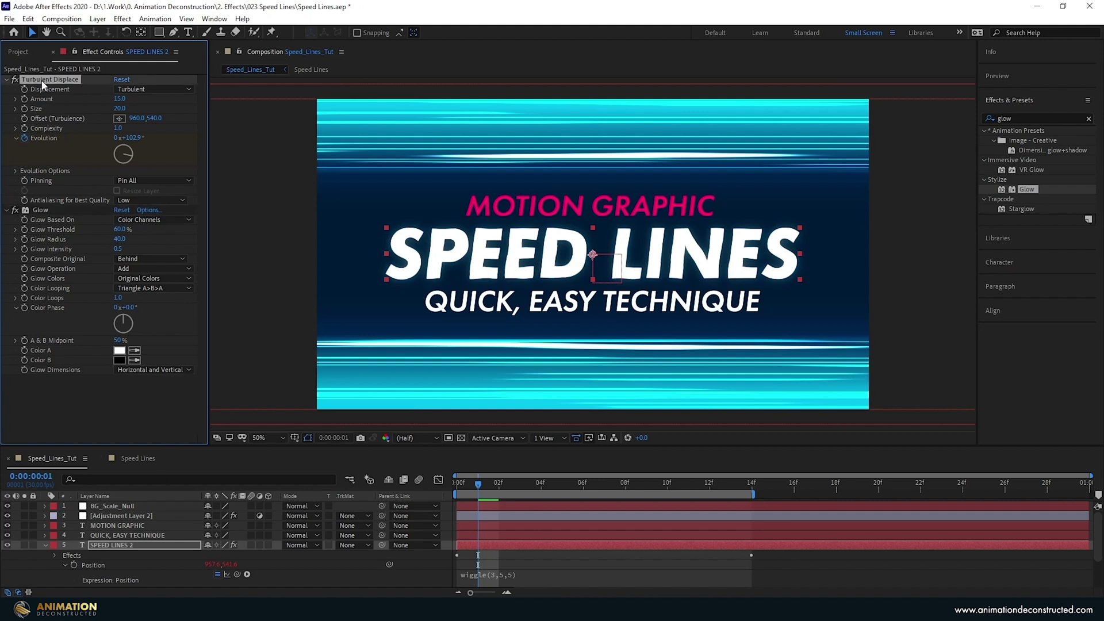
left_click(37, 211, "ctrl")
left_click(110, 532)
left_click(126, 525, "ctrl")
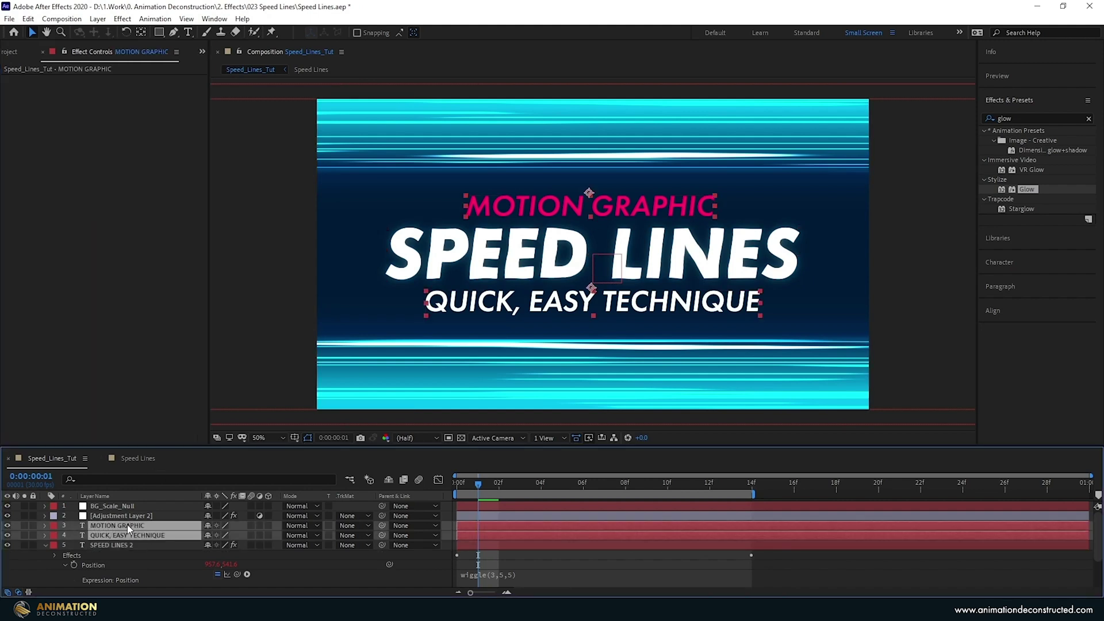
key("ctrl+v")
Add the wiggle(3,5,5) Position expression to MOTION GRAPHIC and QUICK, EASY TECHNIQUE, then preview.
left_click(92, 564)
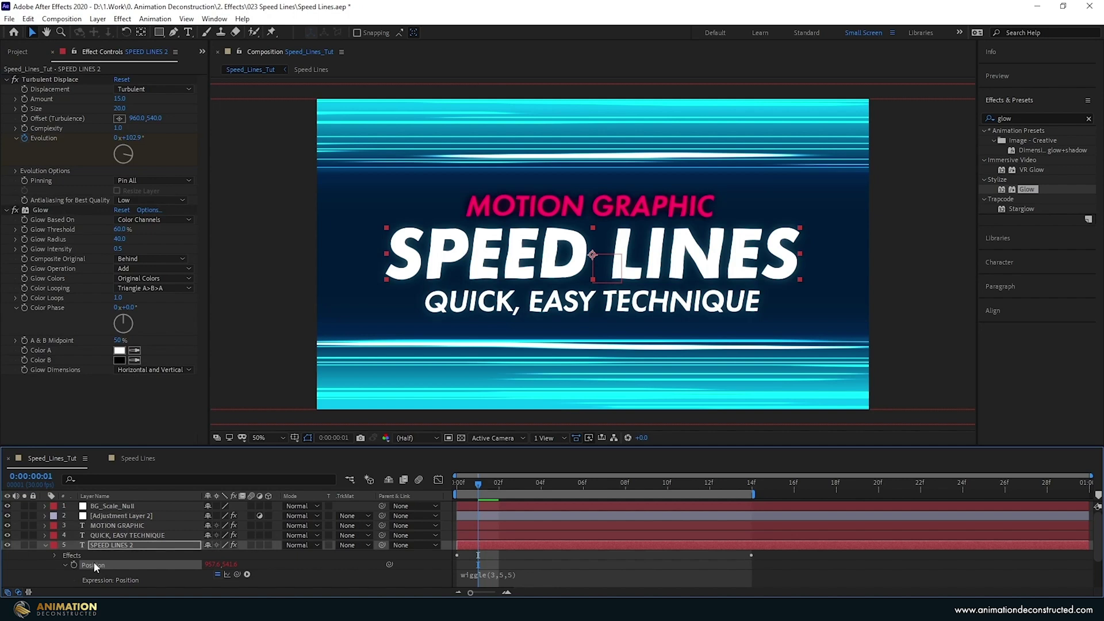
left_click(115, 526)
left_click(119, 536, "ctrl")
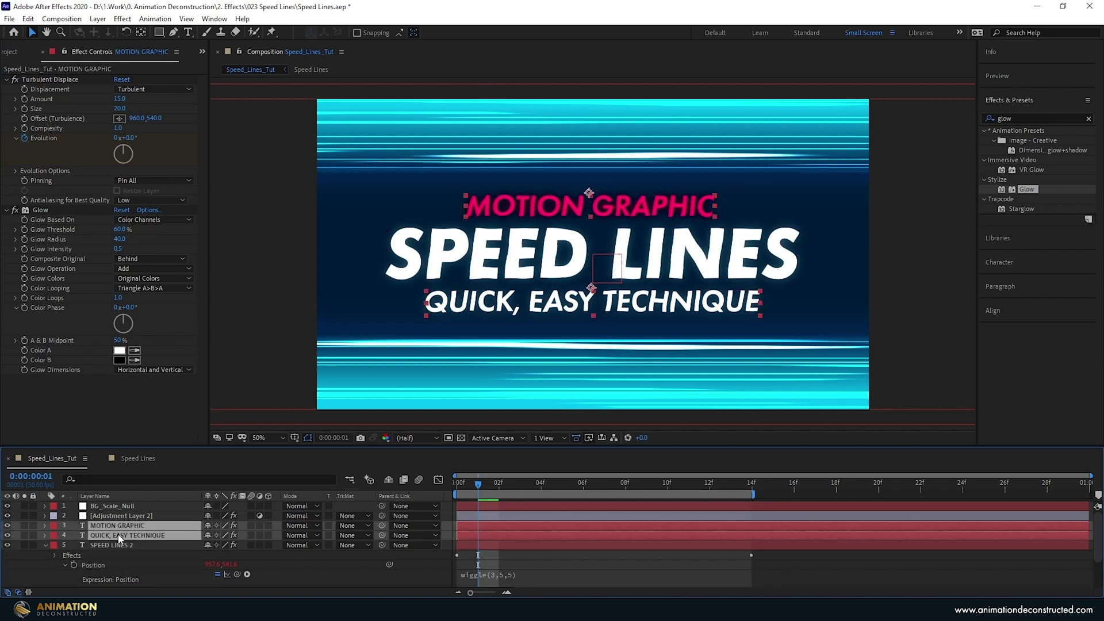
key("p")
left_click(72, 535, "alt")
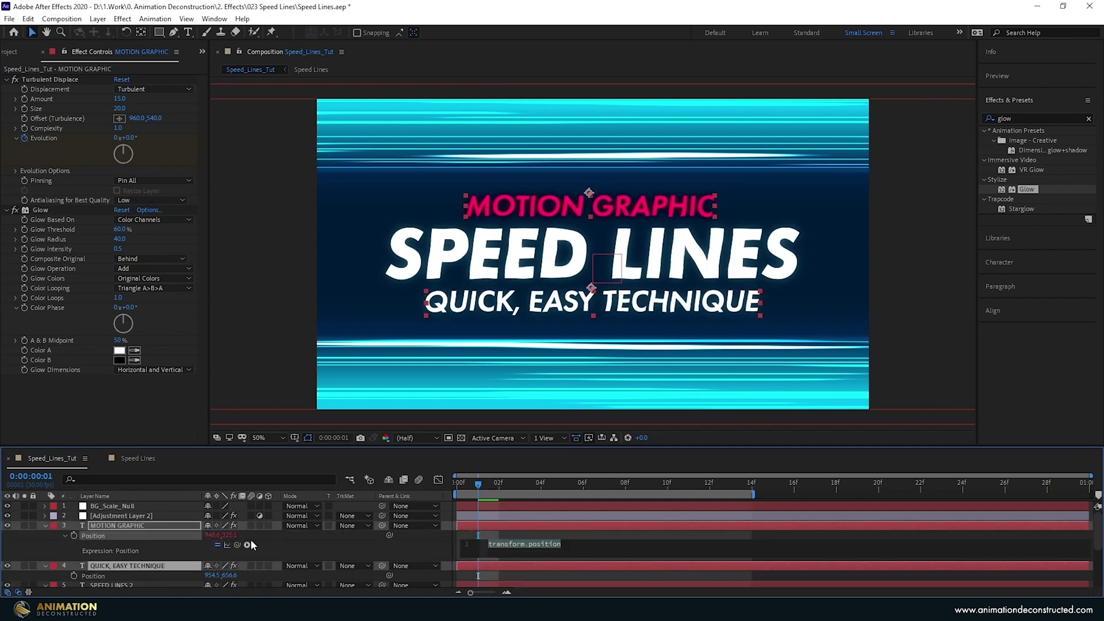
type("wiggle(3,5,5)")
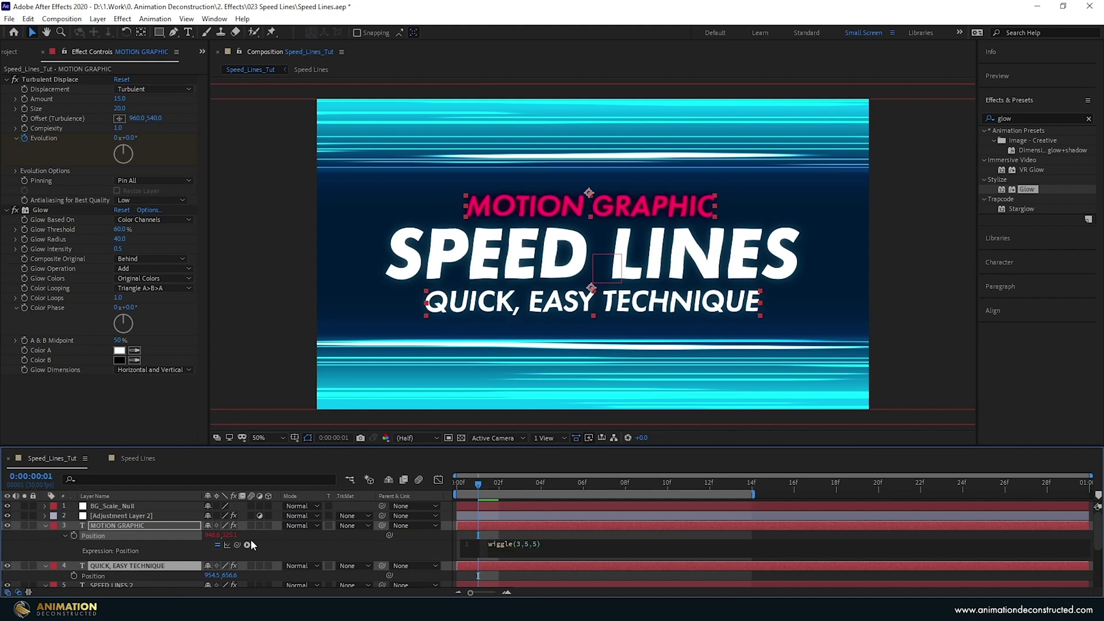
key("KP_Enter")
scroll(153, 543, "down", 3)
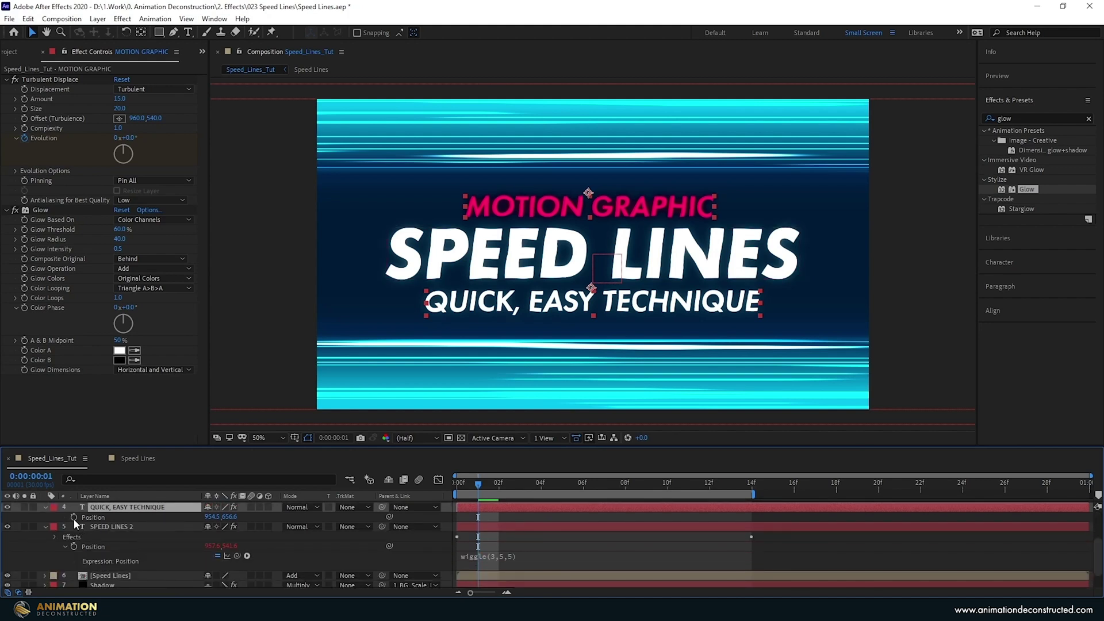
left_click(73, 517, "alt")
type("wiggle(3,5,5)")
key("KP_Enter")
key("space")
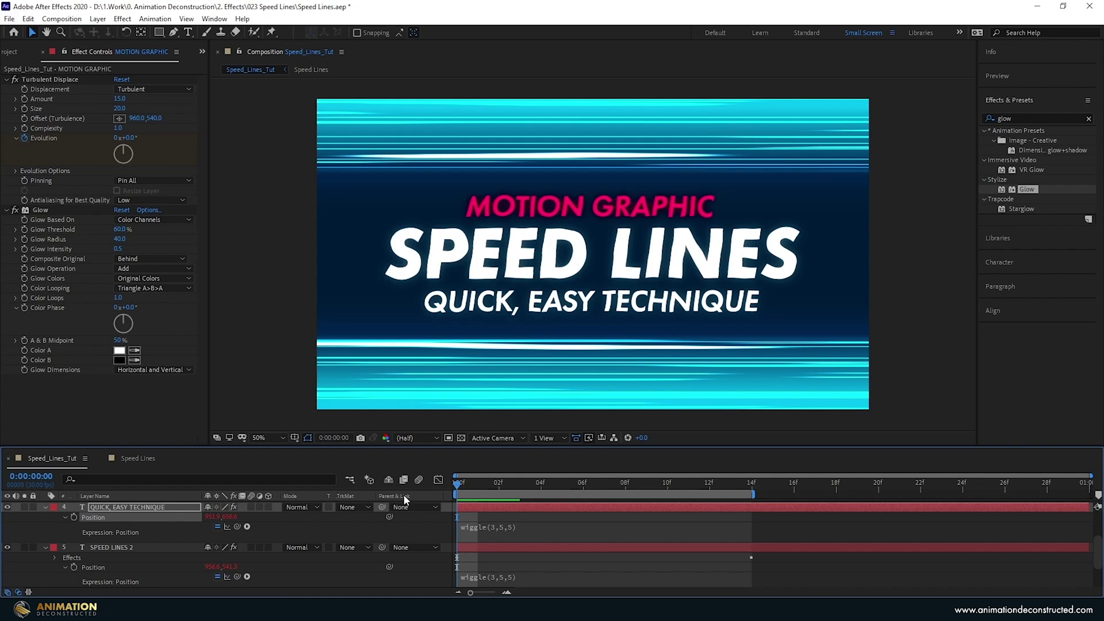